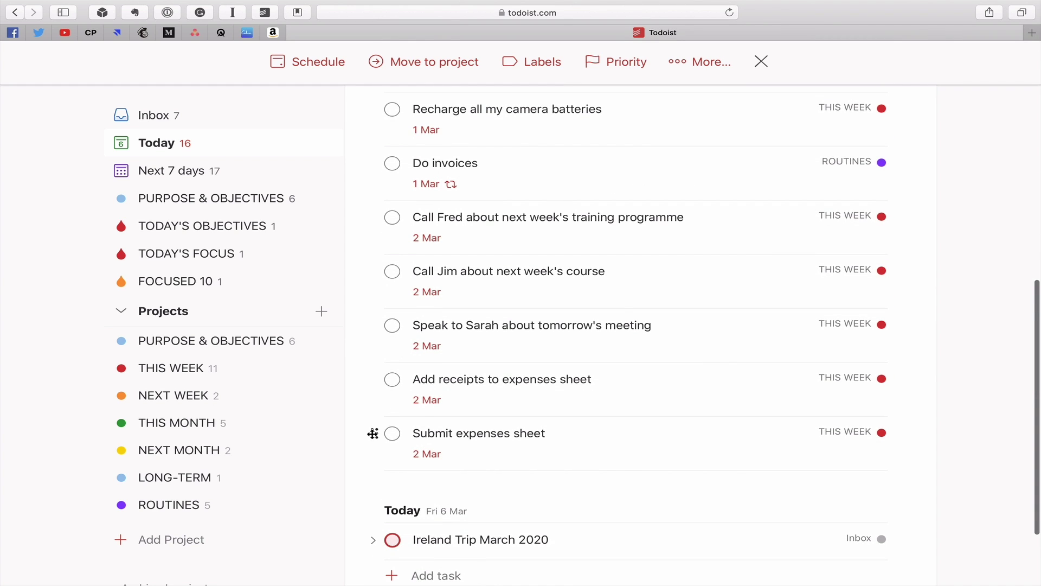
left_click(373, 433, "shift")
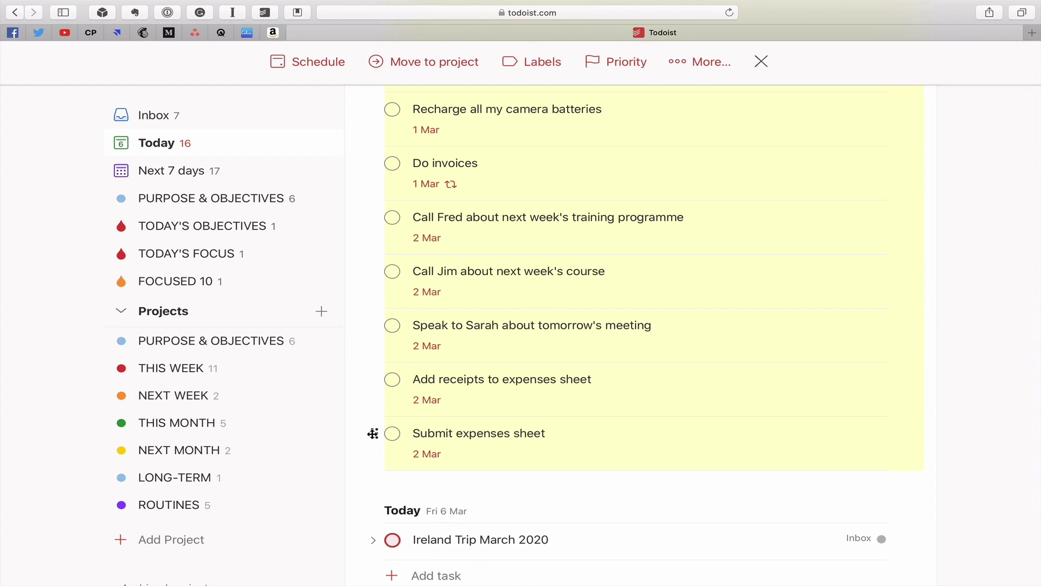
left_click(304, 66)
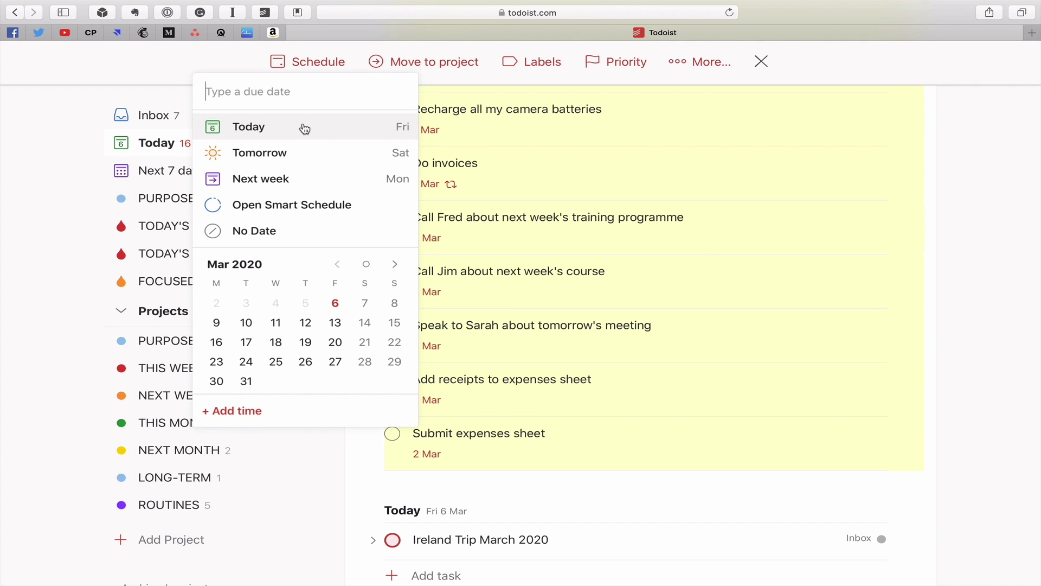
left_click(973, 240)
Step: Reschedule all overdue tasks to today and look over the resulting Today list
scroll(758, 267, "up", 10)
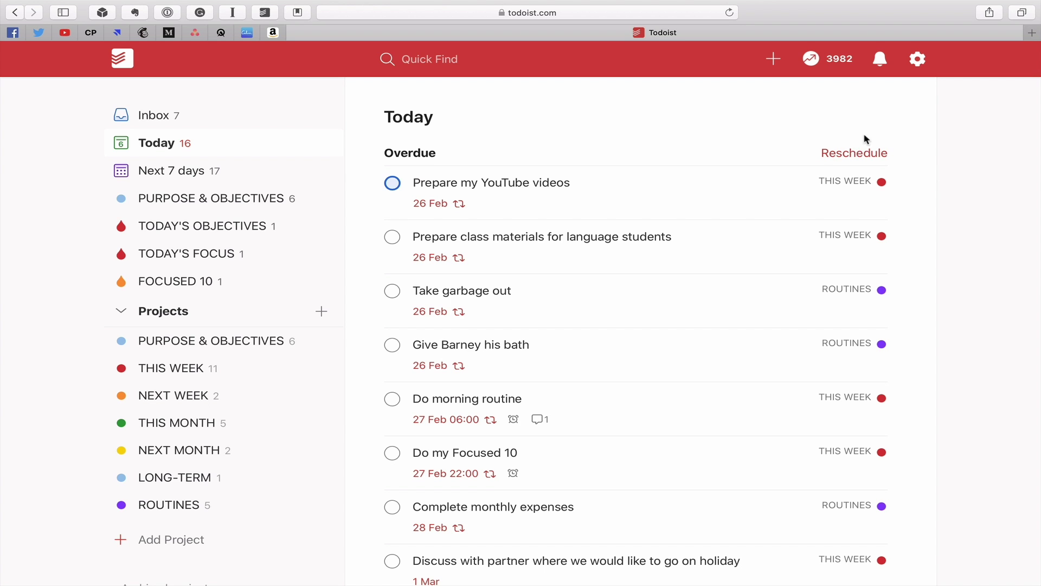
left_click(859, 154)
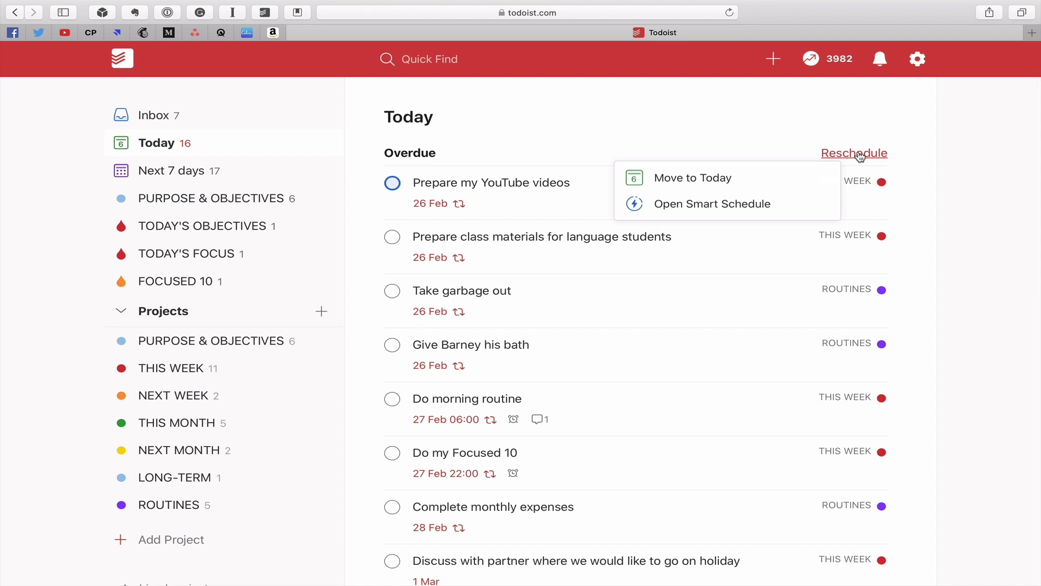
left_click(729, 179)
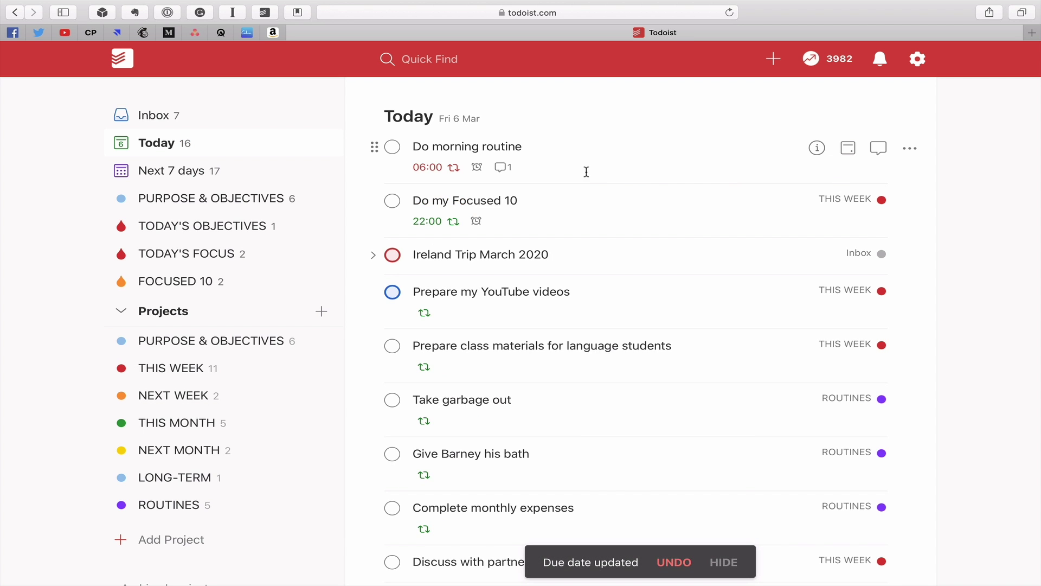
scroll(585, 179, "down", 8)
scroll(585, 182, "up", 7)
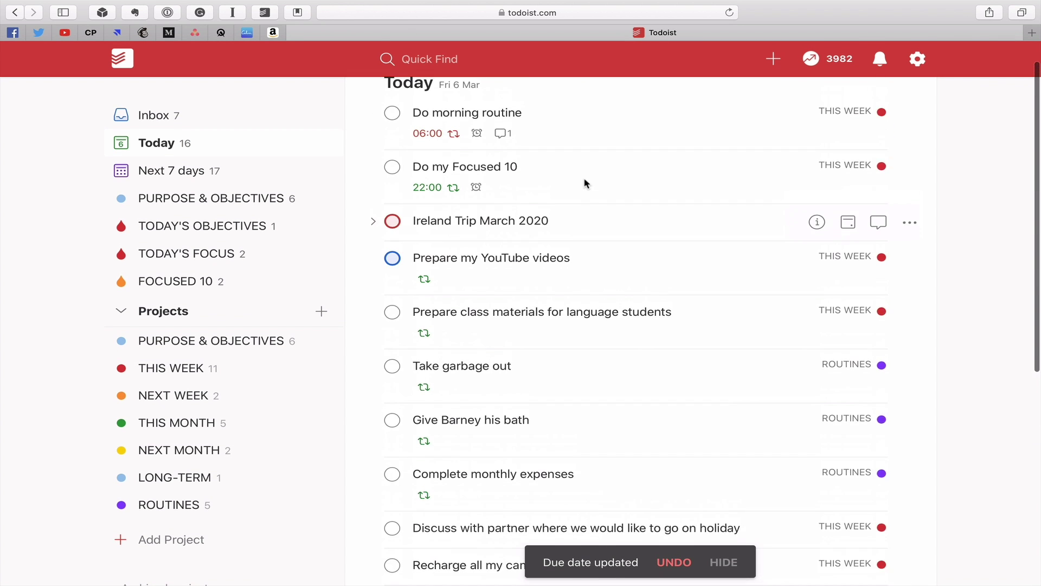
scroll(585, 182, "up", 2)
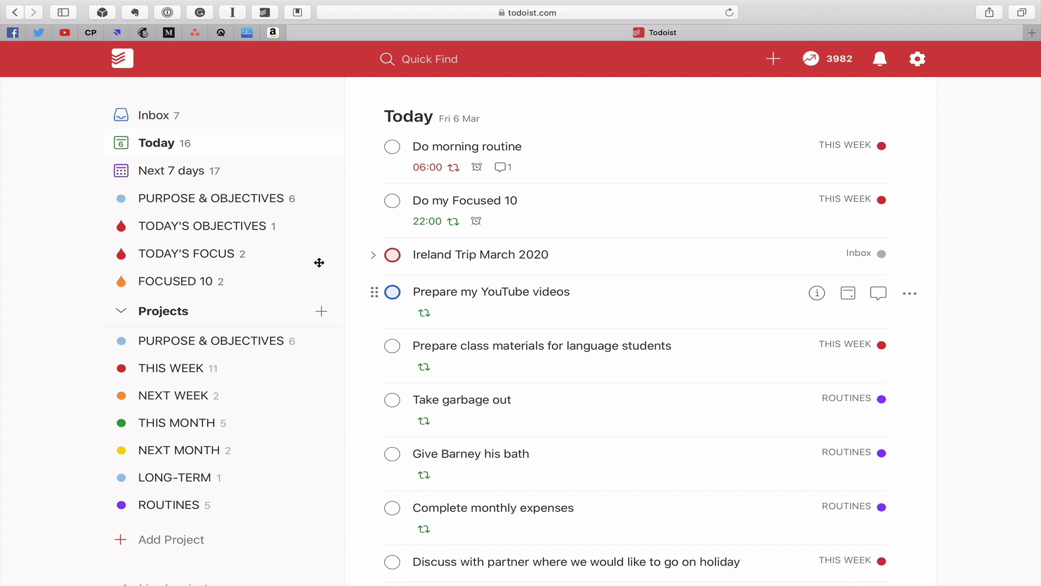
Step: Review the sub-tasks of the Ireland Trip March 2020 task in the Inbox and duplicate the task with its sub-tasks
left_click(156, 118)
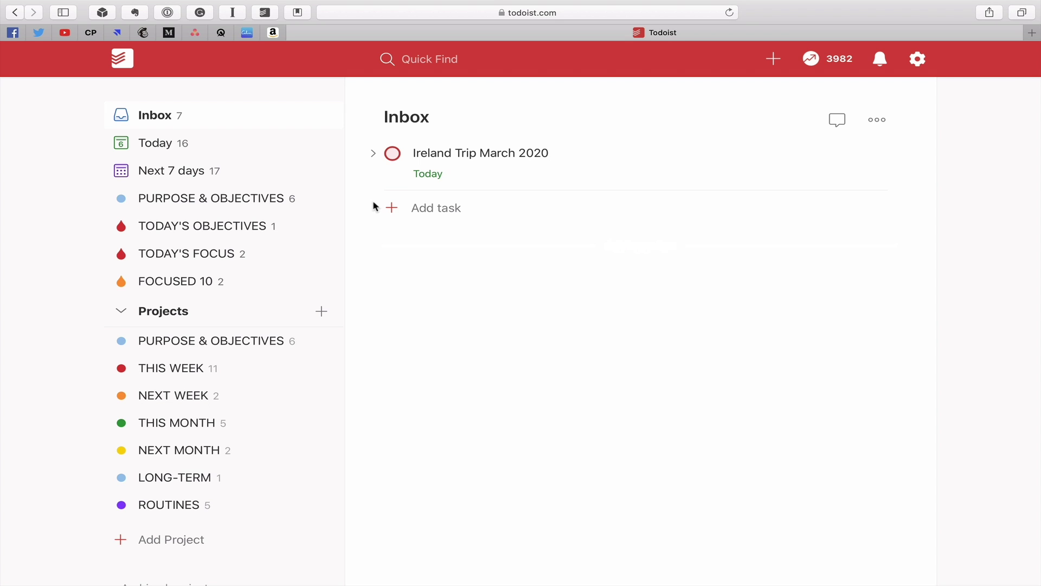
left_click(374, 155)
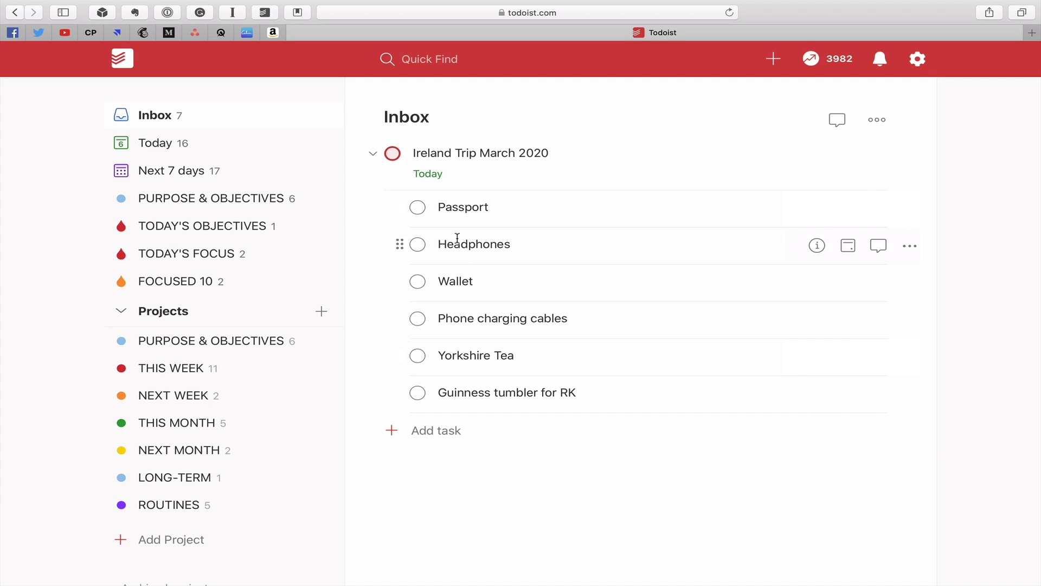
left_click(373, 153)
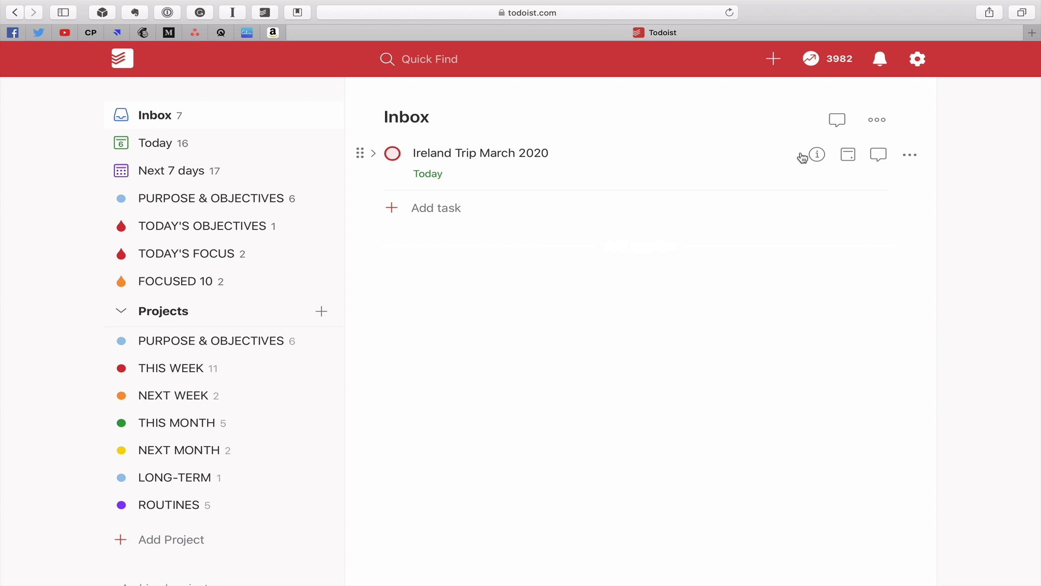
left_click(817, 155)
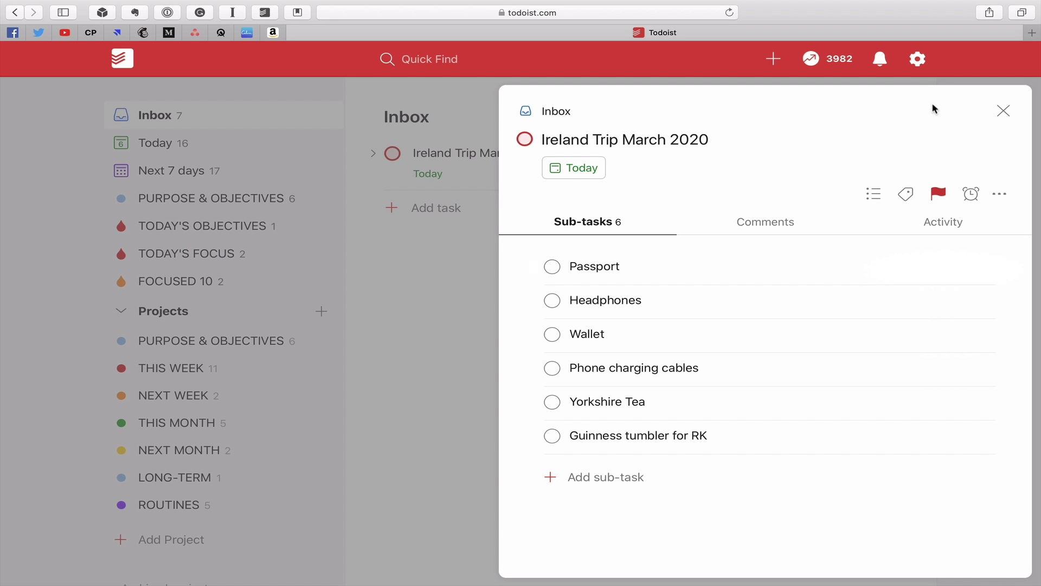
left_click(1003, 111)
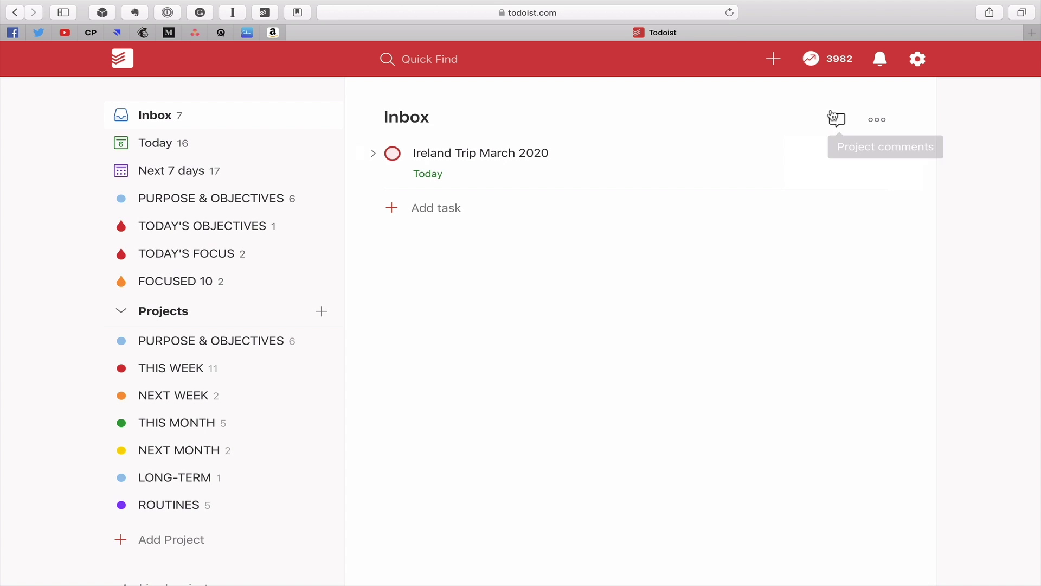
left_click(910, 157)
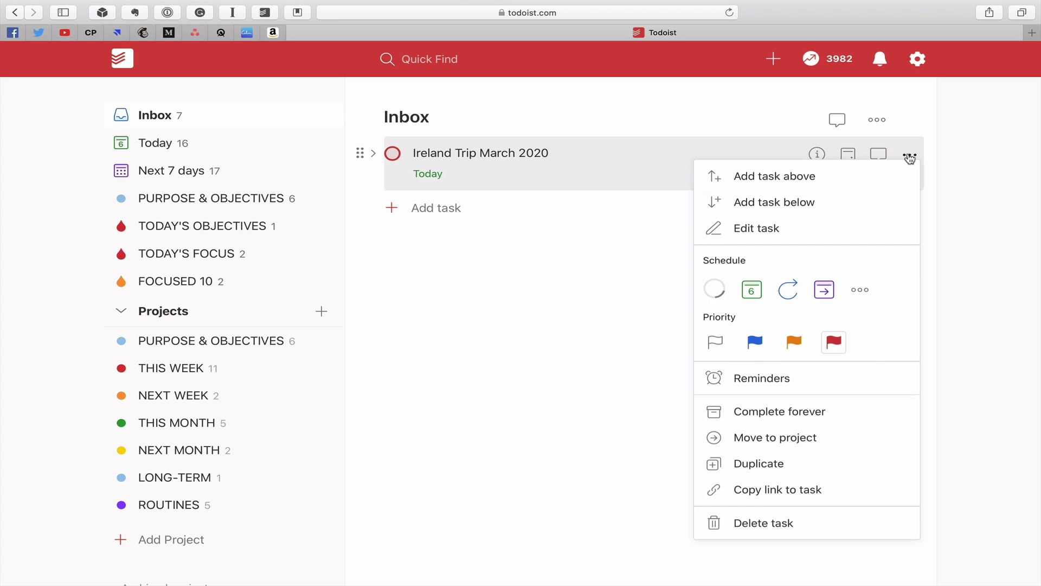
left_click(771, 470)
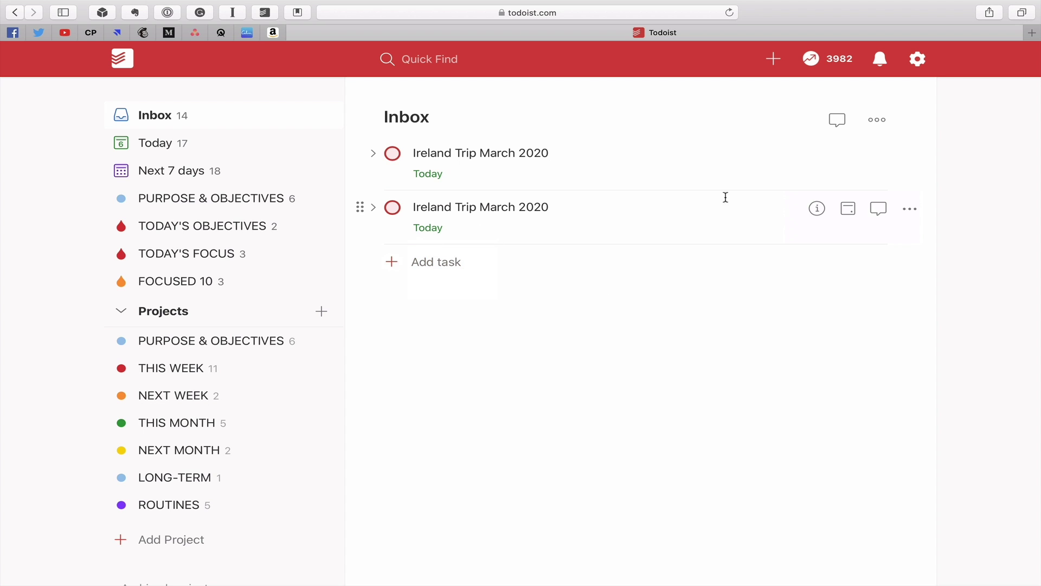
left_click(817, 208)
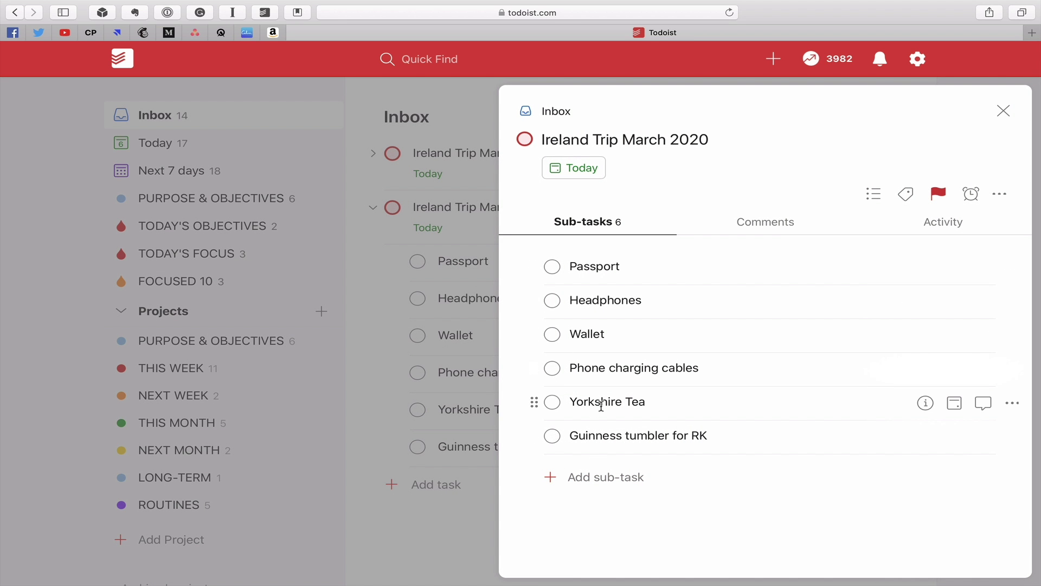
left_click(1002, 114)
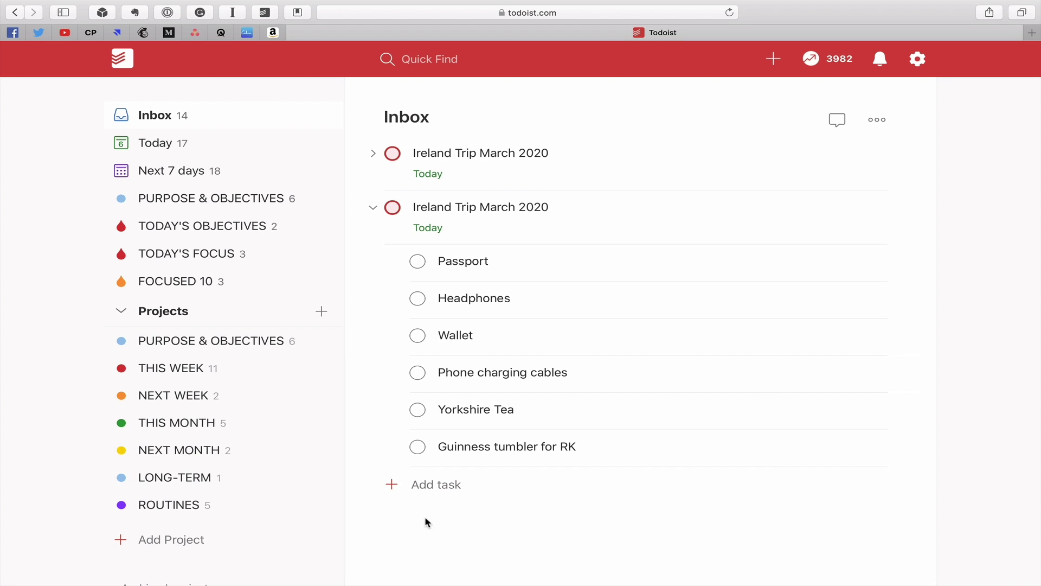
Step: Create a new project named TEMPLATES, keeping the Charcoal color
left_click(188, 545)
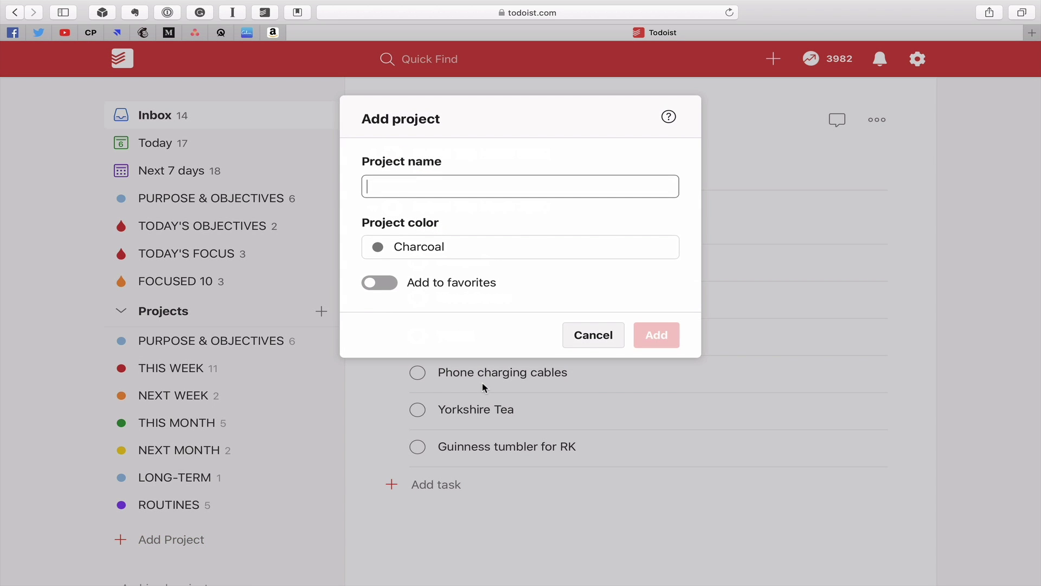
type("TEMPLATES")
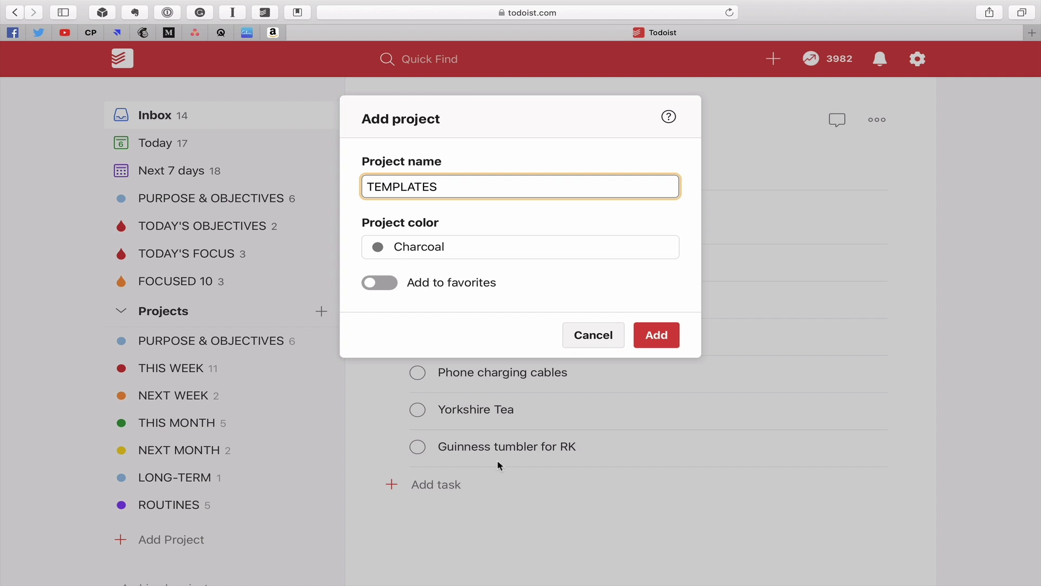
left_click(661, 337)
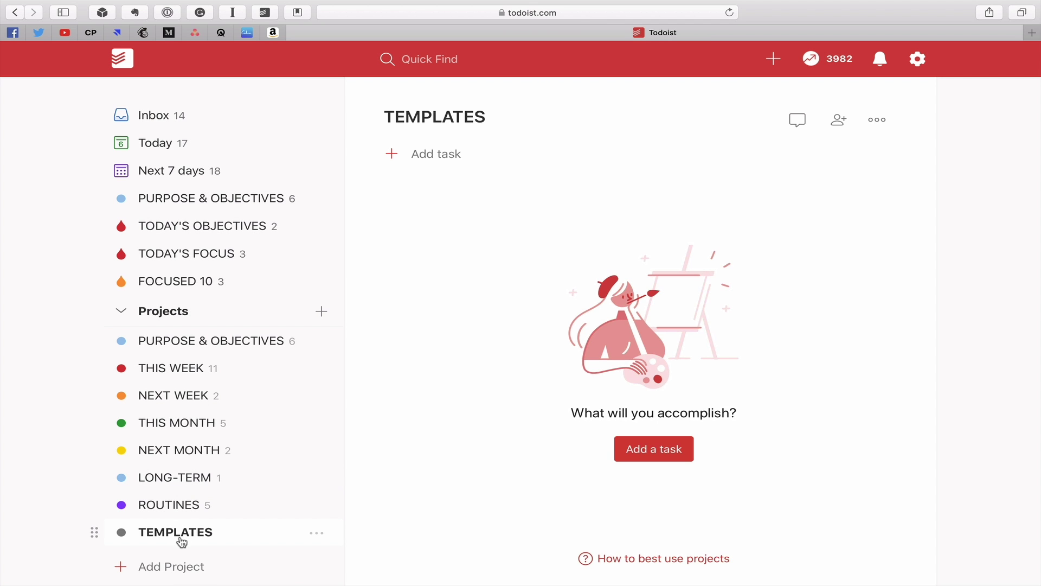
Step: Rename the duplicated Ireland Trip task in the Inbox as Travel Checklist and open its details
left_click(154, 122)
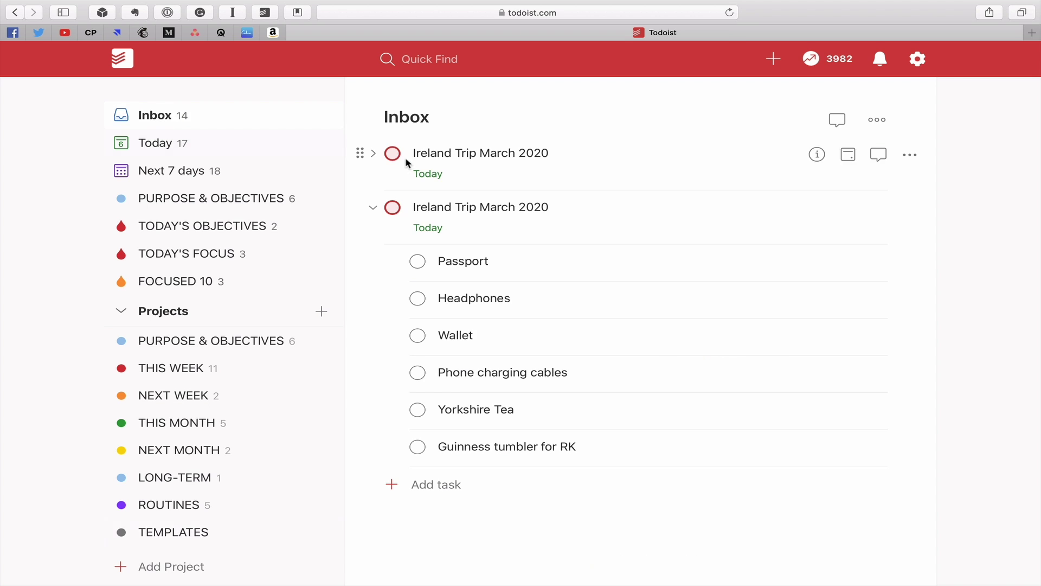
left_click(373, 208)
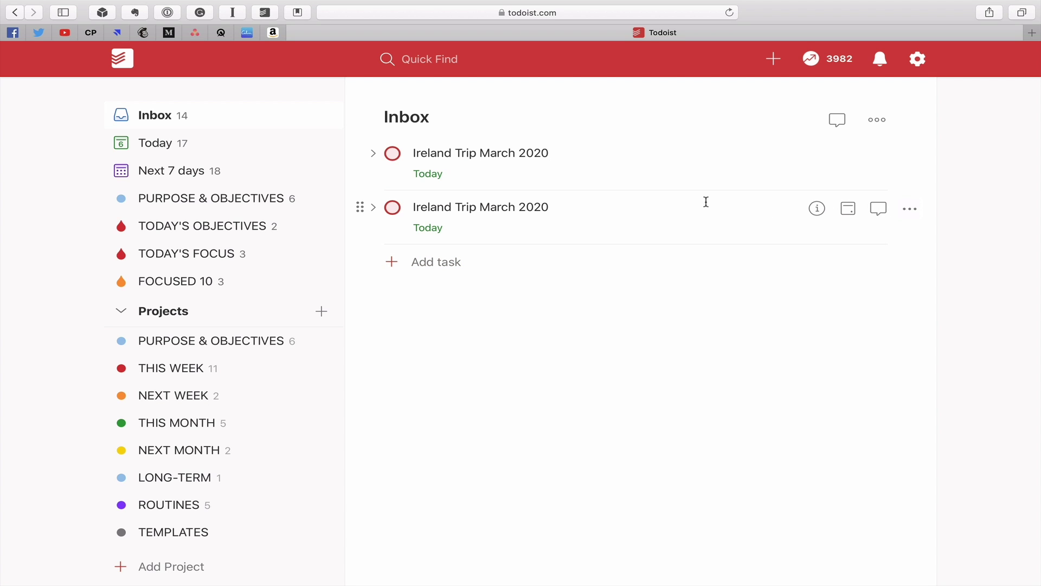
left_click(667, 211)
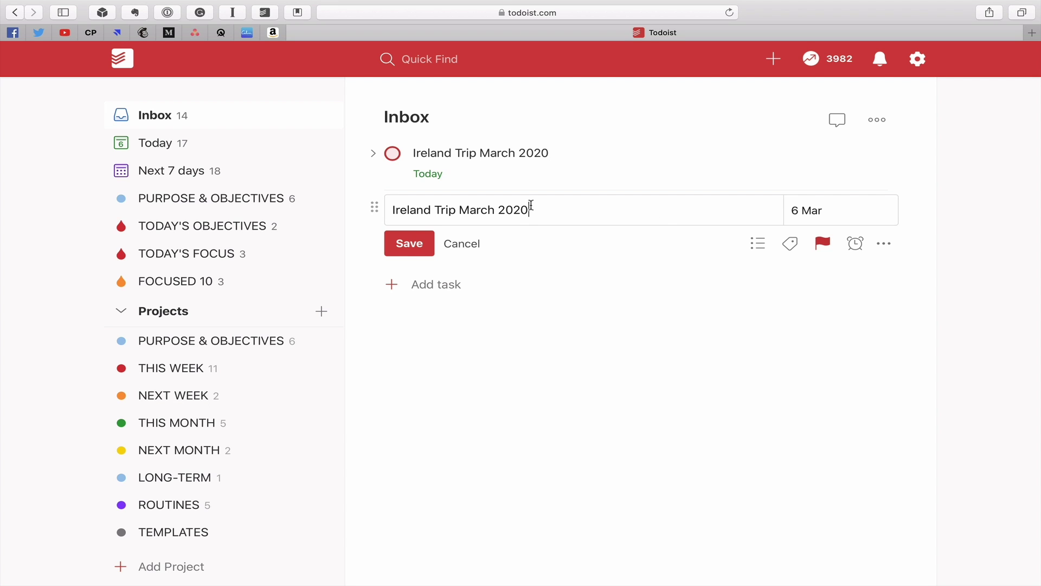
left_click_drag(532, 206, 389, 212)
type("T")
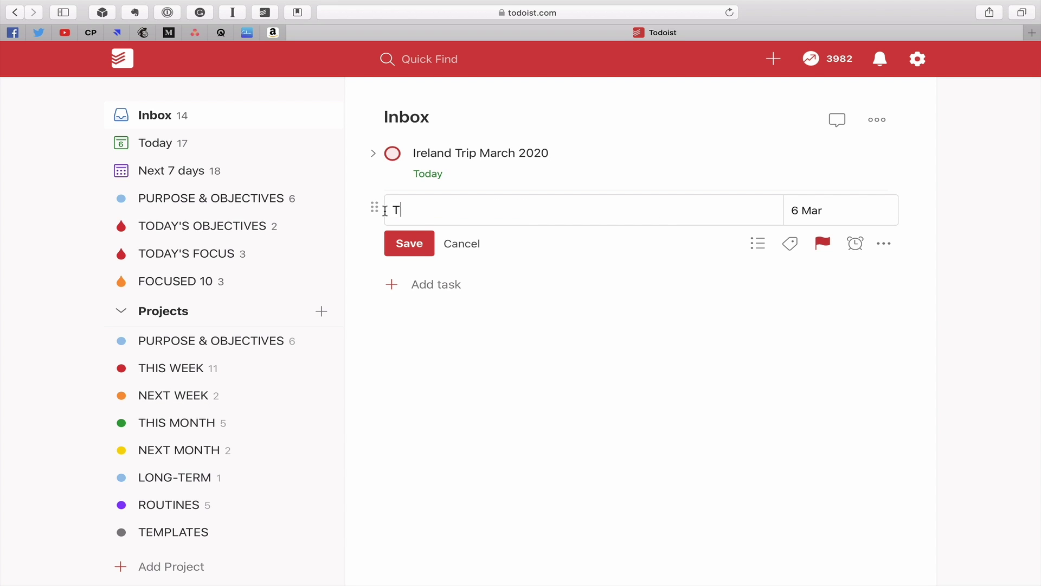
type("Ravel Checklist")
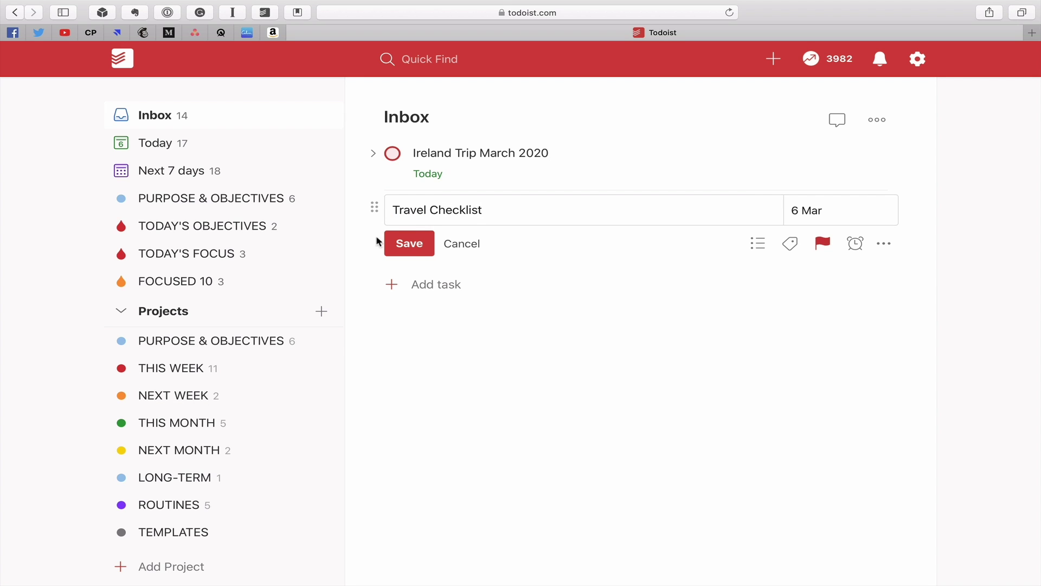
left_click(398, 243)
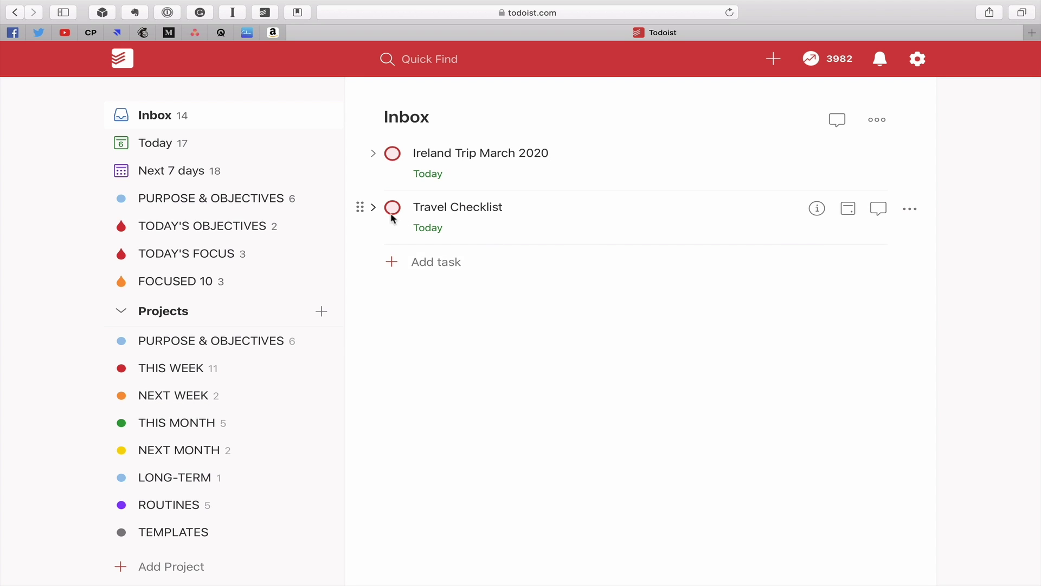
left_click(817, 209)
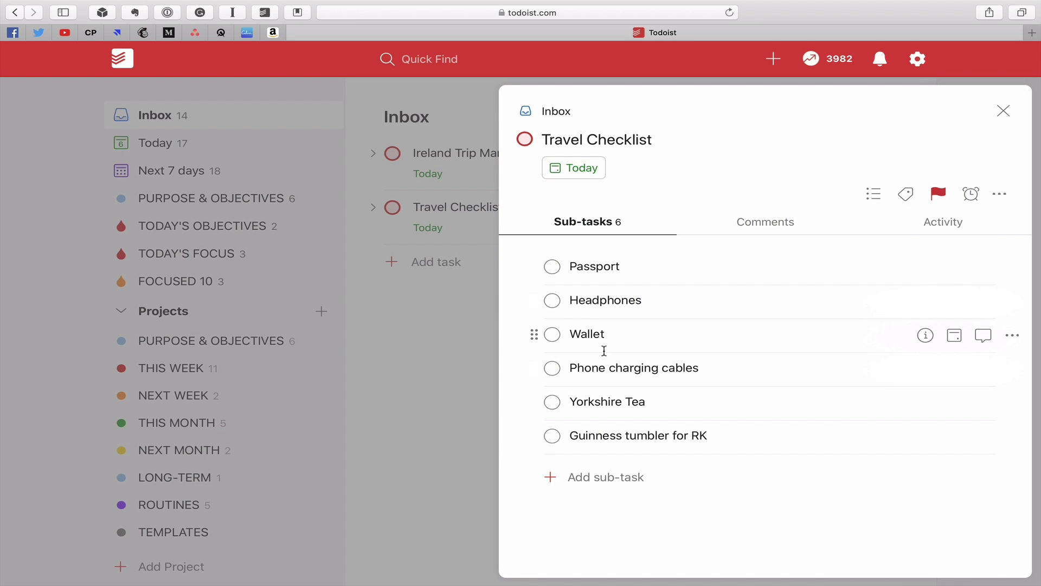
left_click(553, 404)
left_click(553, 404)
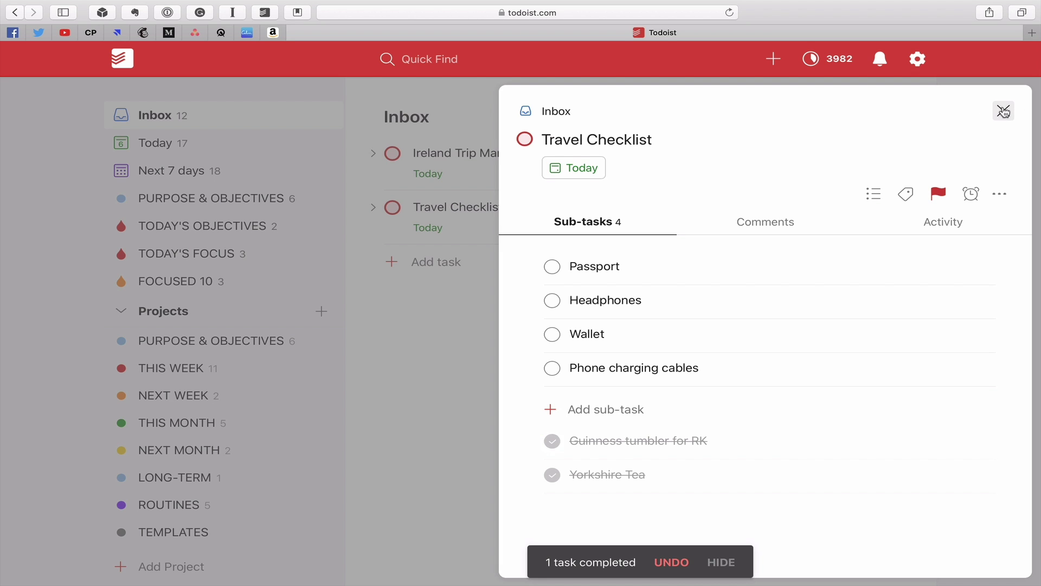
mouse_move(957, 350)
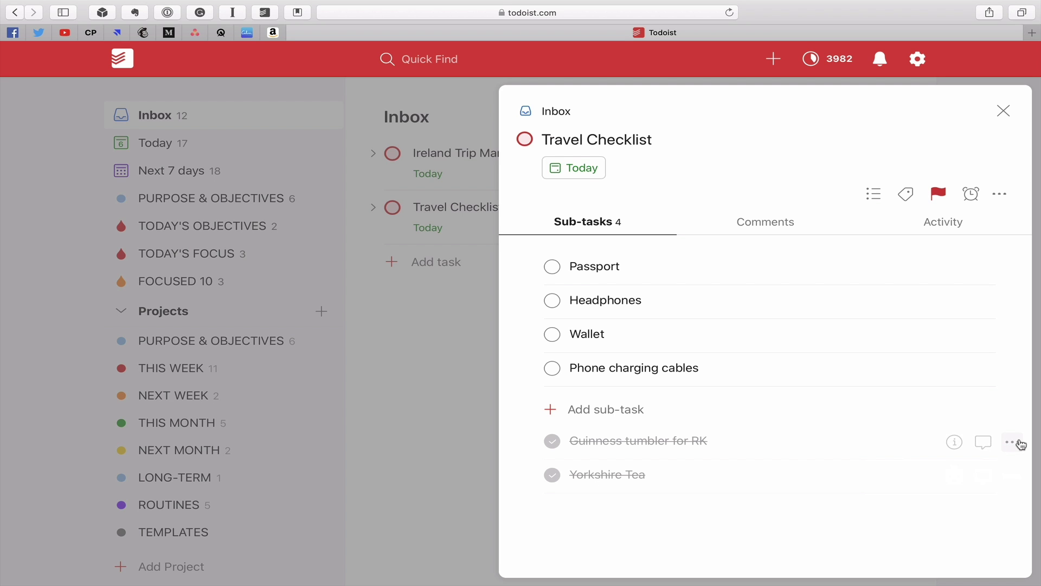
left_click(1020, 443)
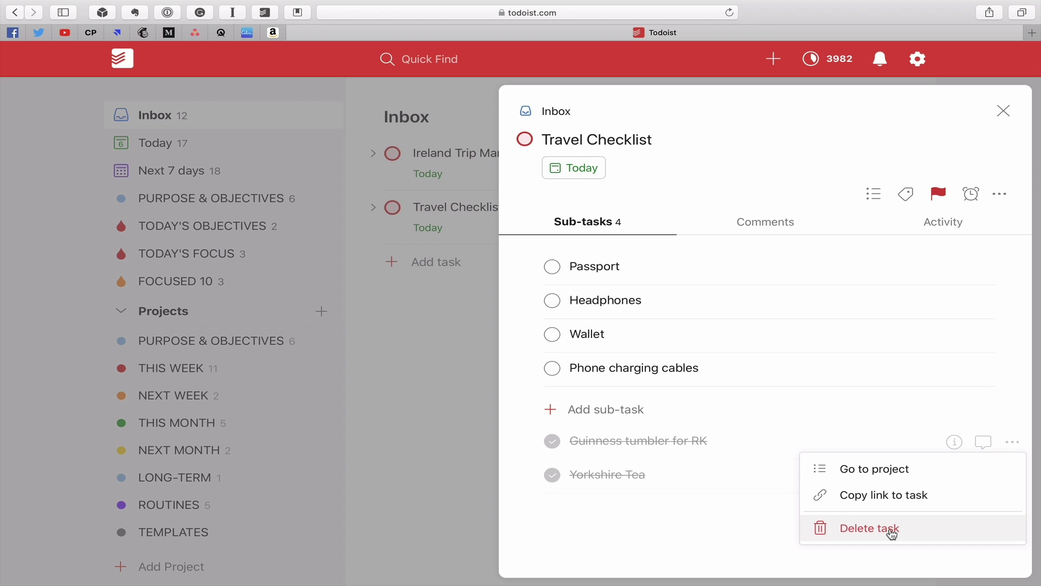
left_click(735, 510)
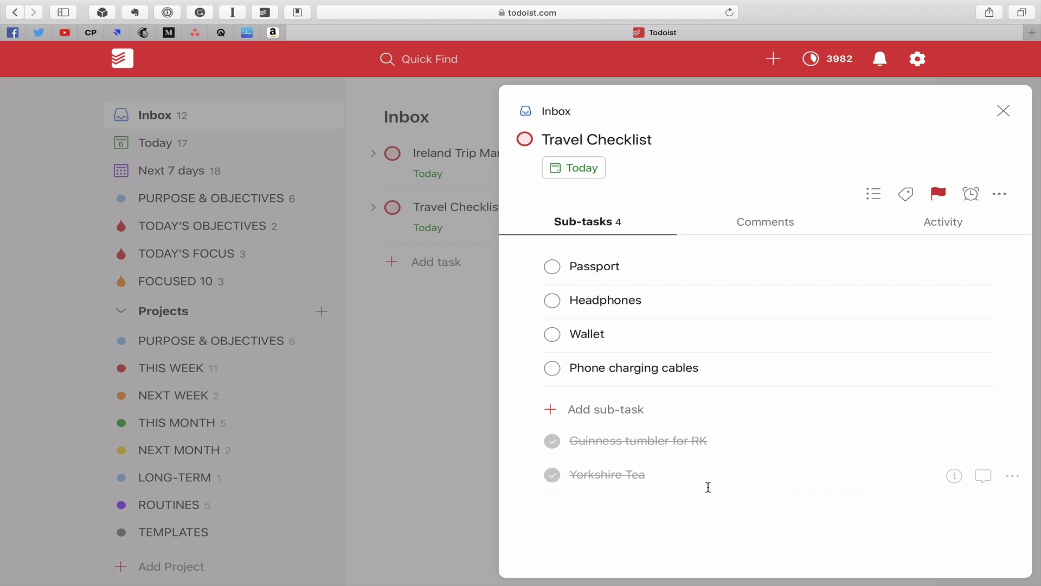
left_click(553, 446)
left_click(552, 475)
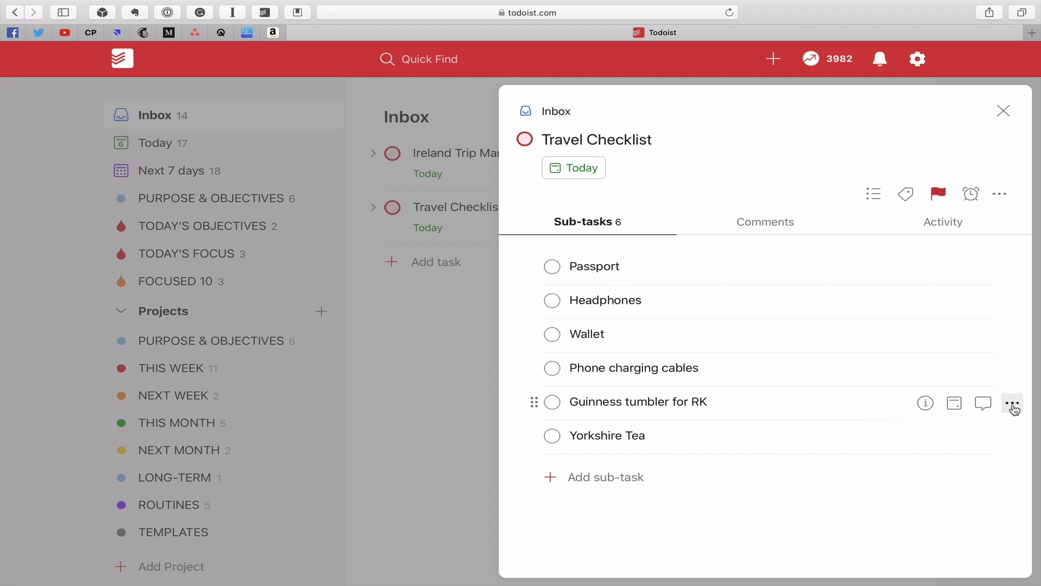
Step: Delete the Guinness tumbler and Yorkshire Tea sub-tasks from the Travel Checklist task
left_click(1013, 404)
left_click(884, 557)
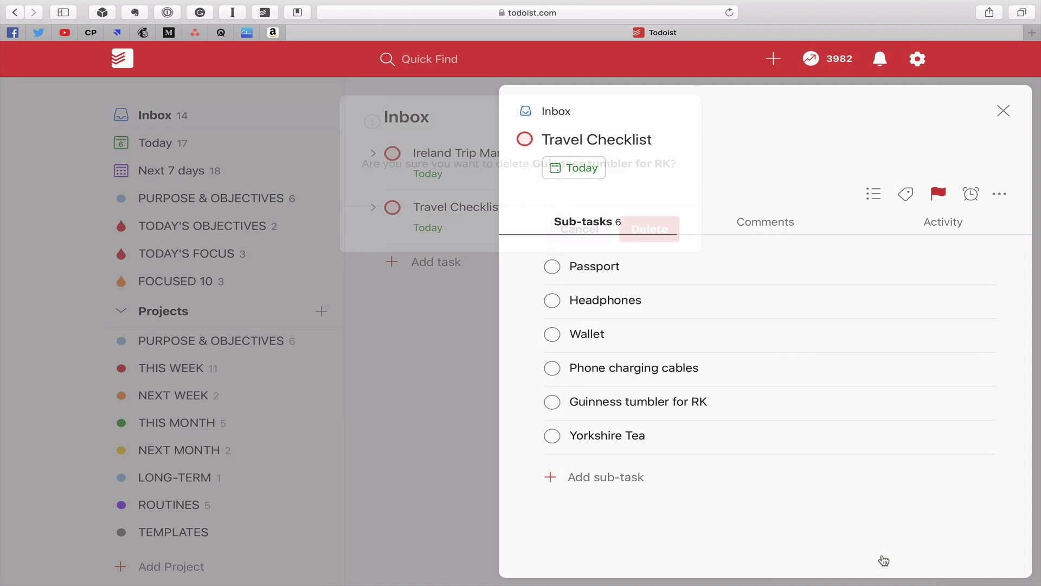
left_click(654, 228)
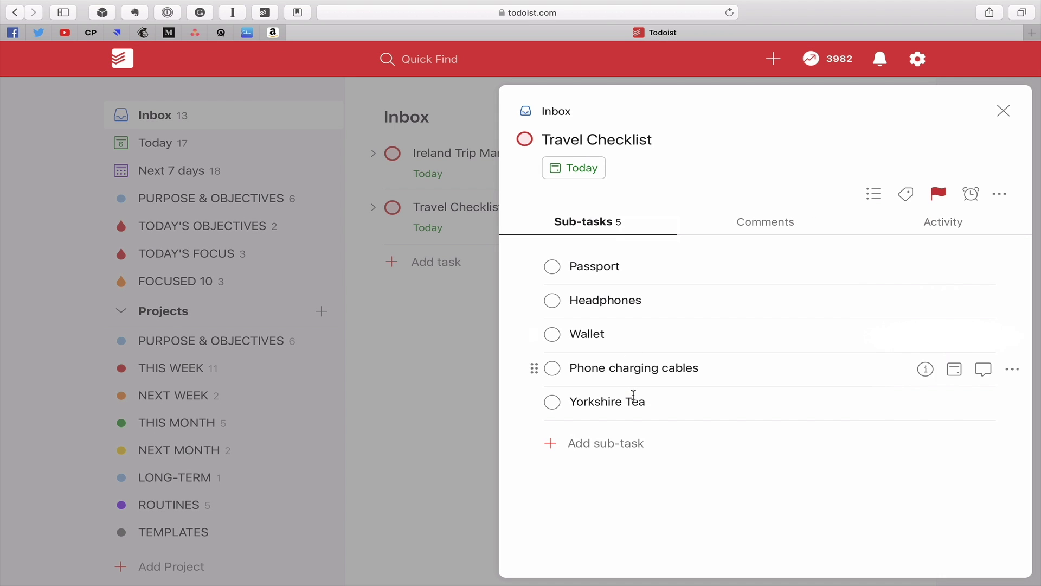
left_click(1013, 402)
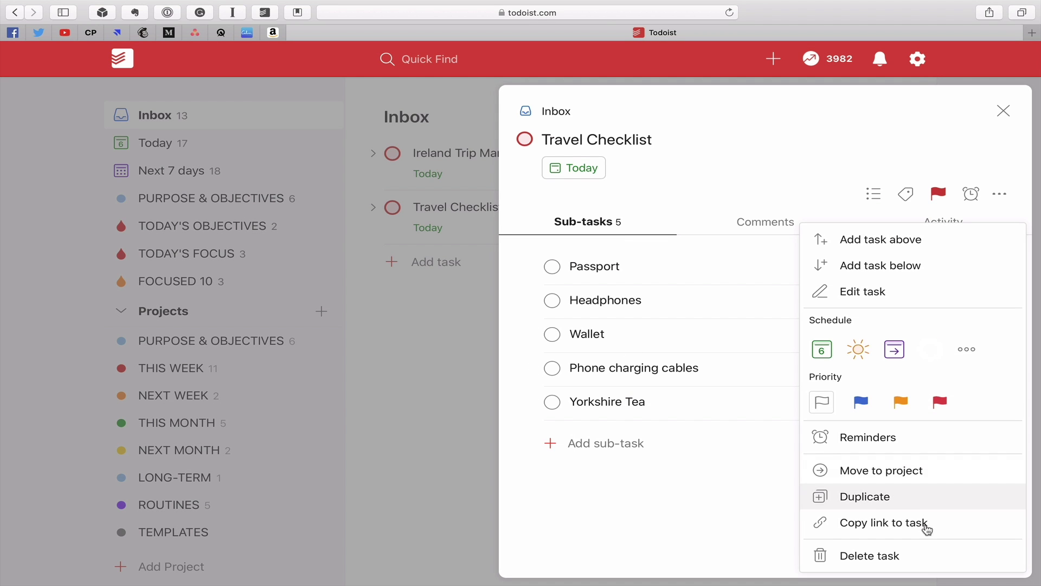
left_click(868, 559)
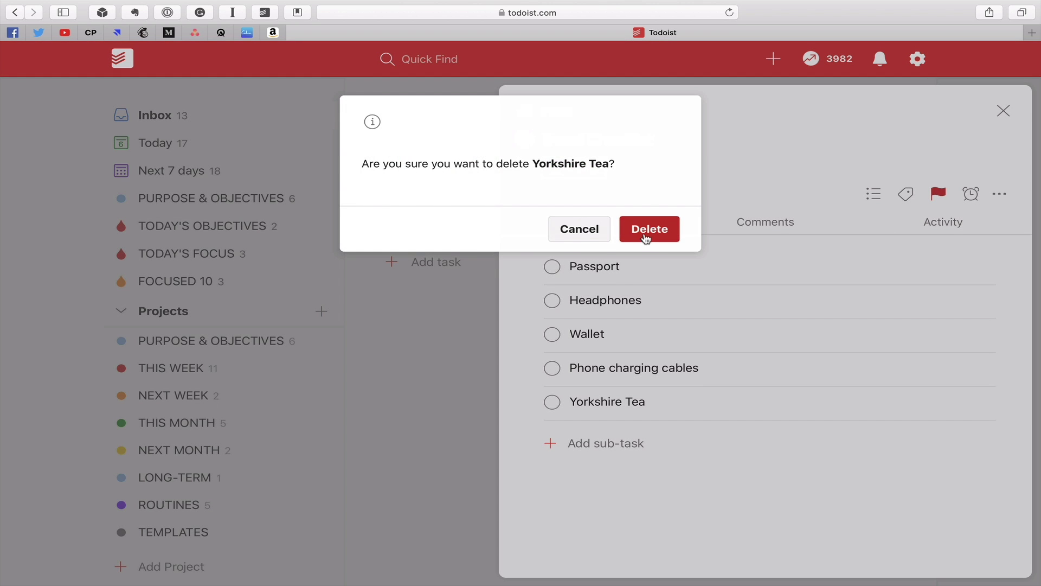
left_click(646, 230)
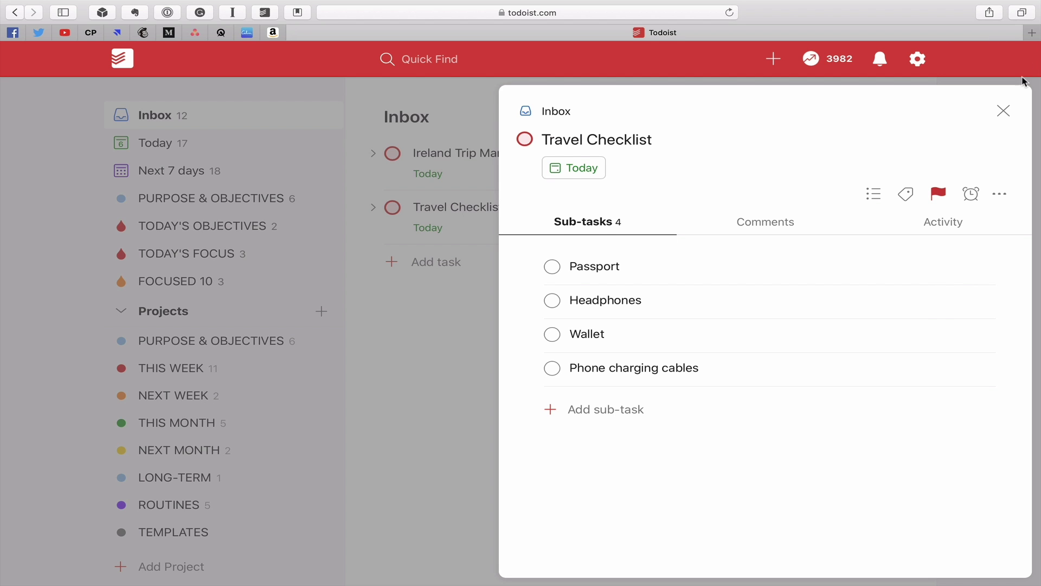
Step: Move the Travel Checklist task from the Inbox into the TEMPLATES project and check the task and its available actions there
left_click(999, 114)
mouse_move(359, 207)
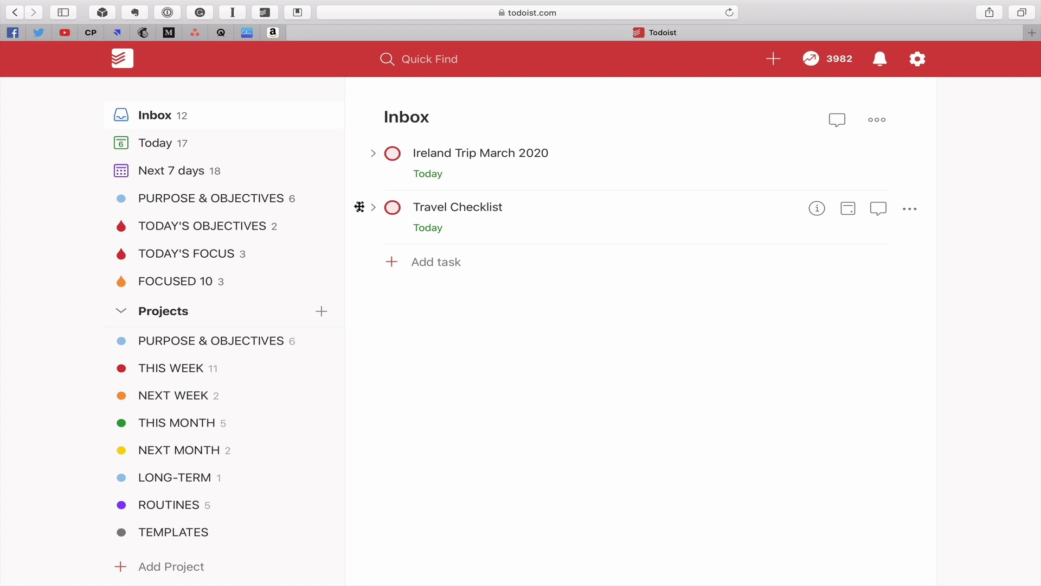
left_click_drag(359, 207, 246, 531)
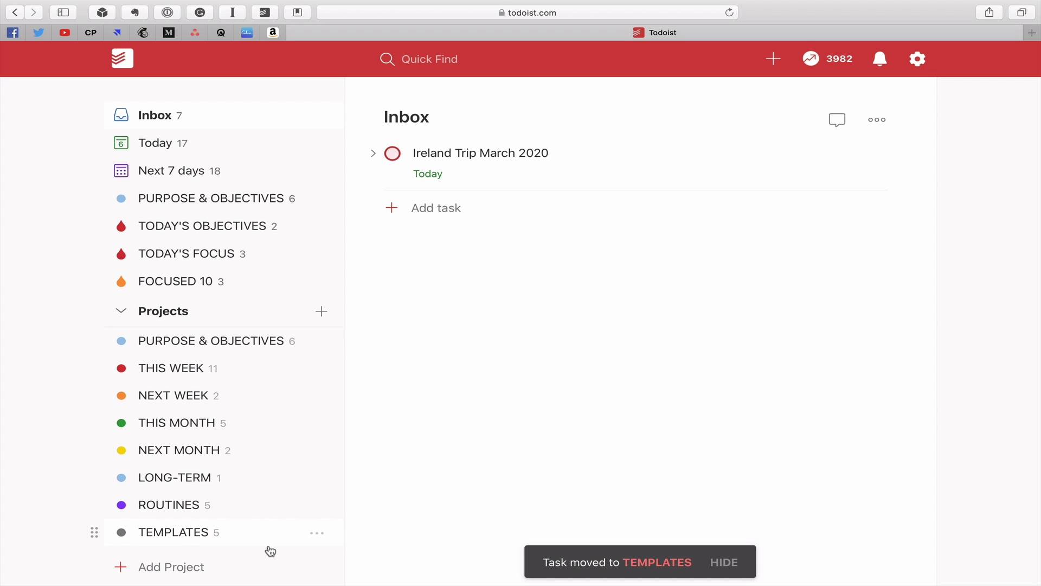
left_click(190, 531)
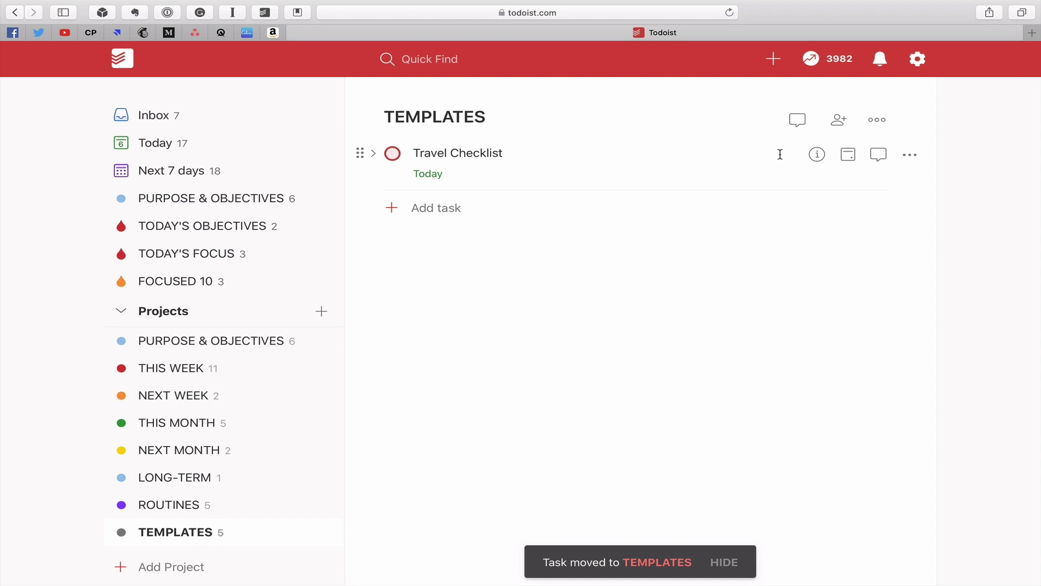
left_click(910, 156)
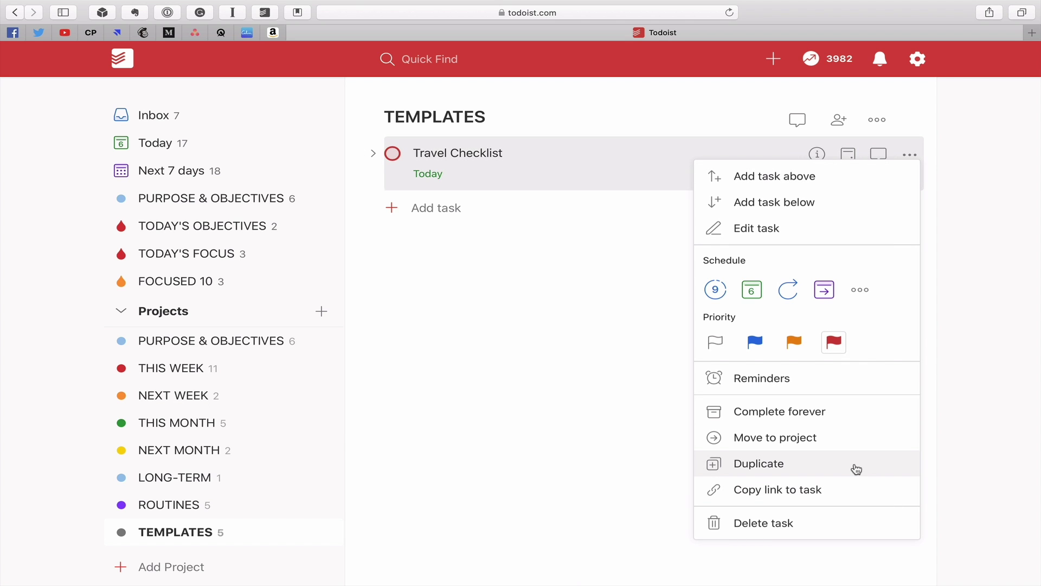
left_click(1002, 331)
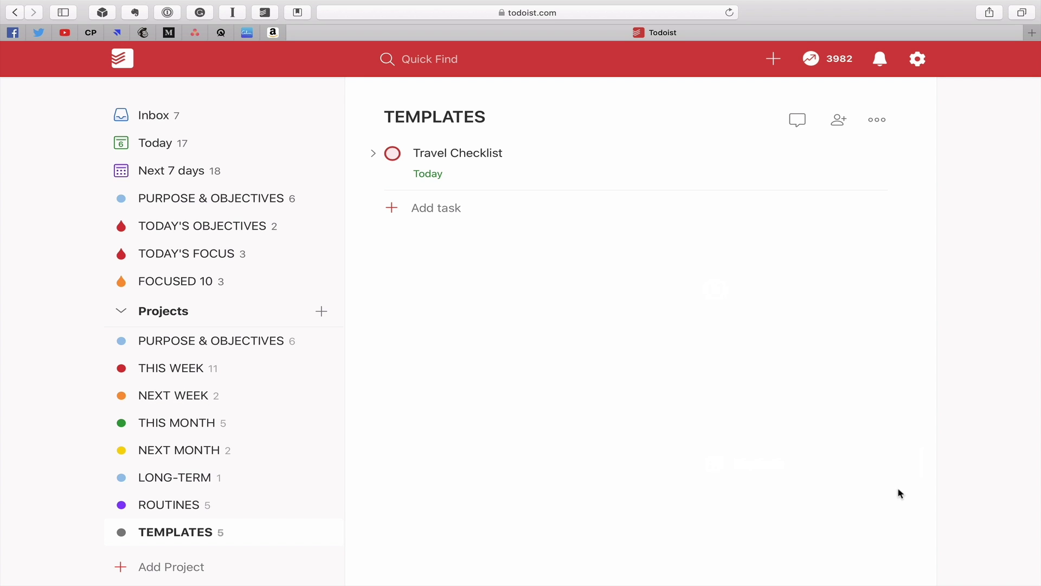
Step: Add an uncheckable header sub-task "* !!ITEMS TO REMEMBER!!" to the Ireland Trip March 2020 task in the Inbox
left_click(169, 118)
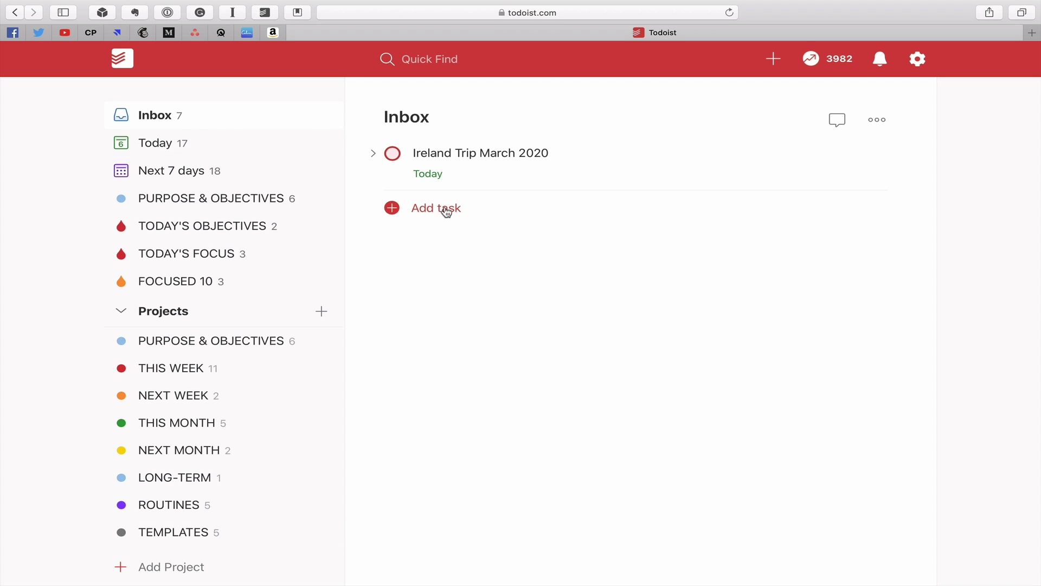
left_click(817, 154)
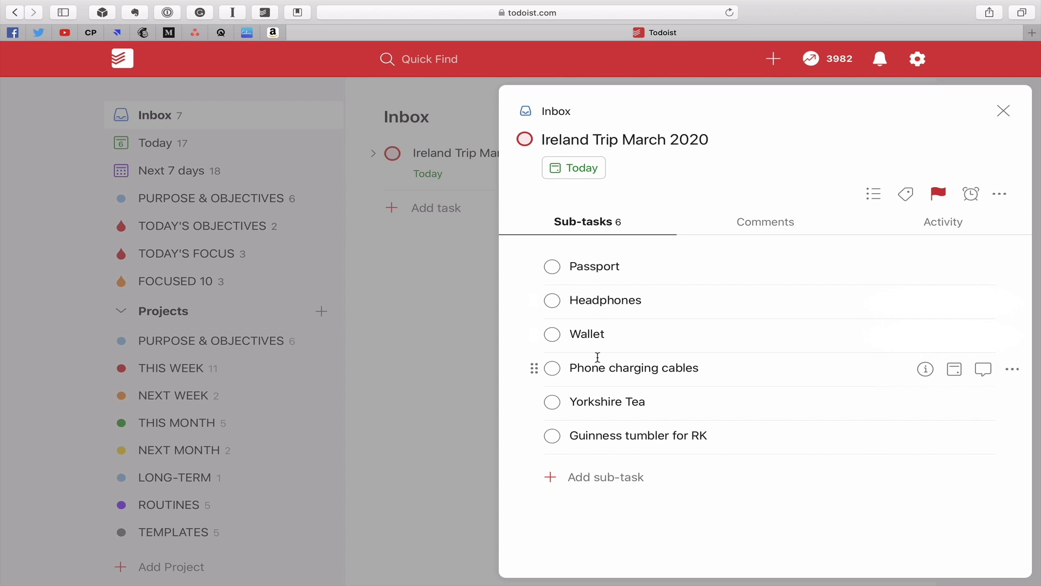
left_click(613, 486)
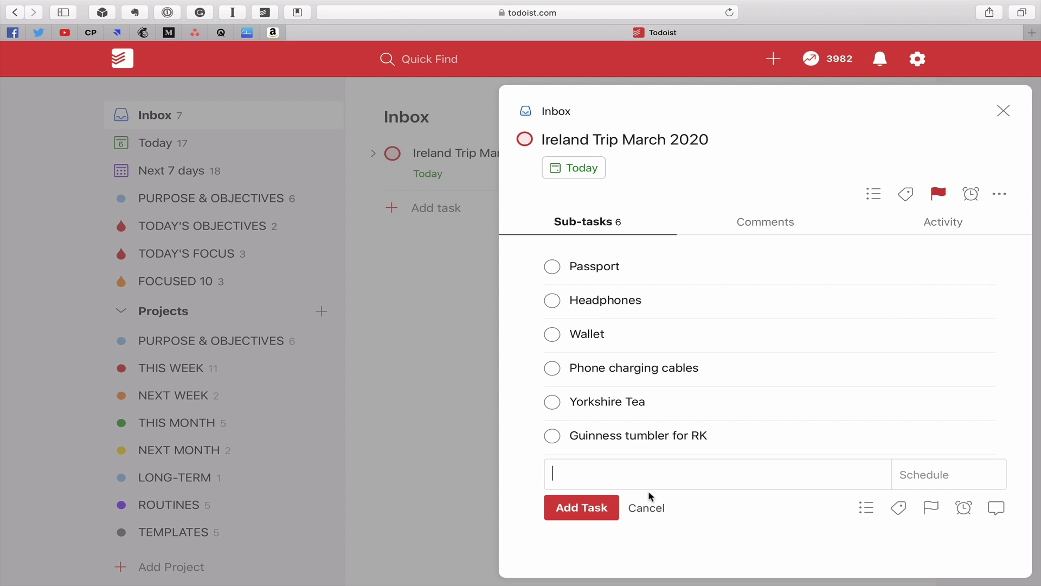
type("* ITEMS TO REMEMBER")
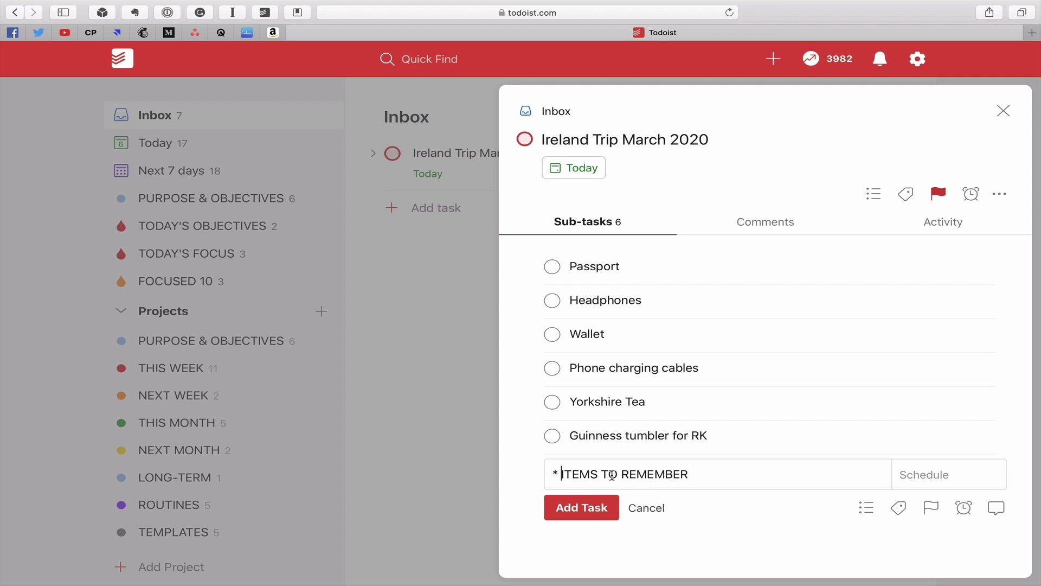
left_click(562, 474)
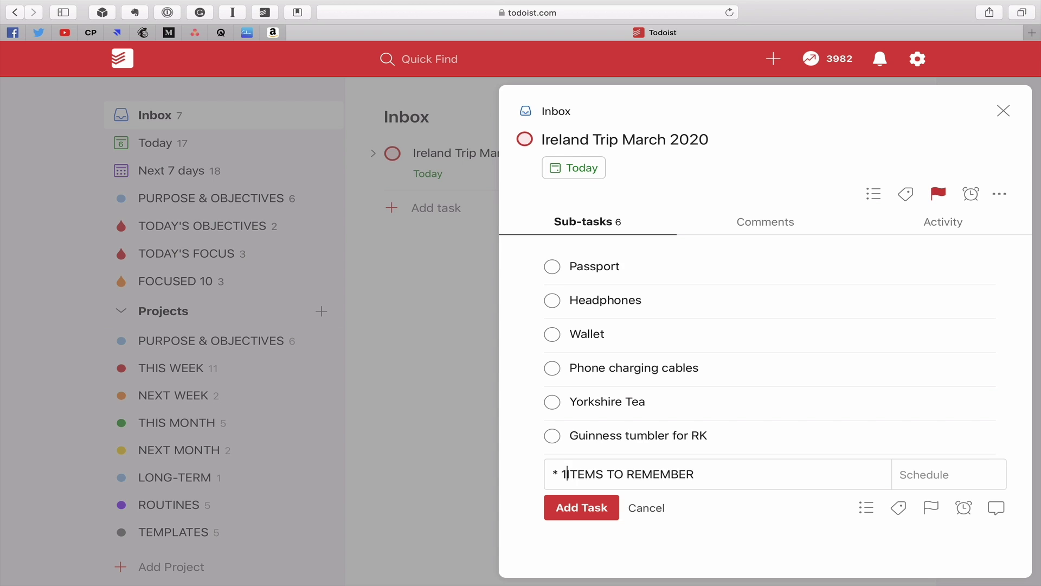
type("!!")
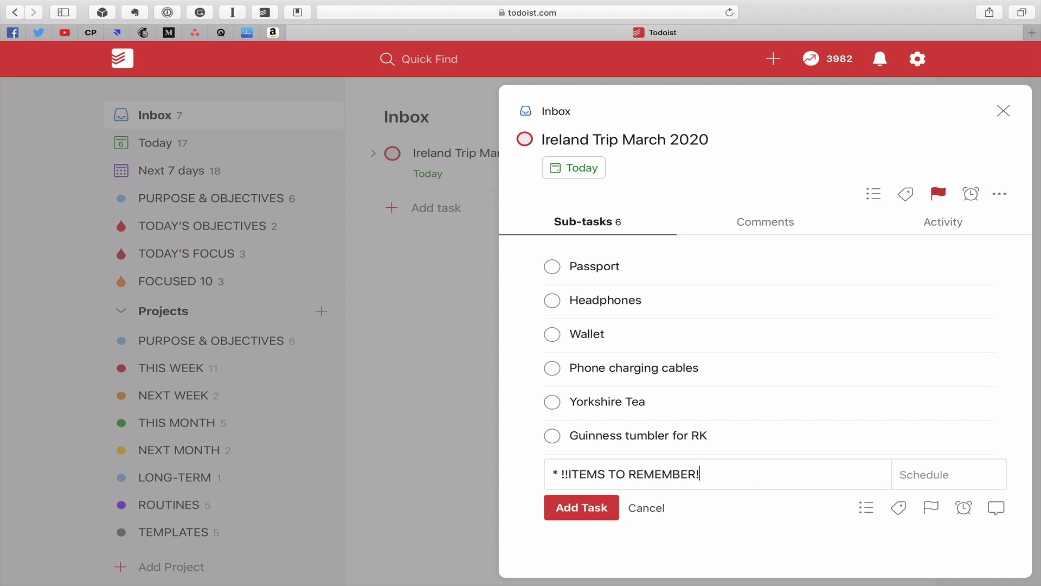
left_click(601, 509)
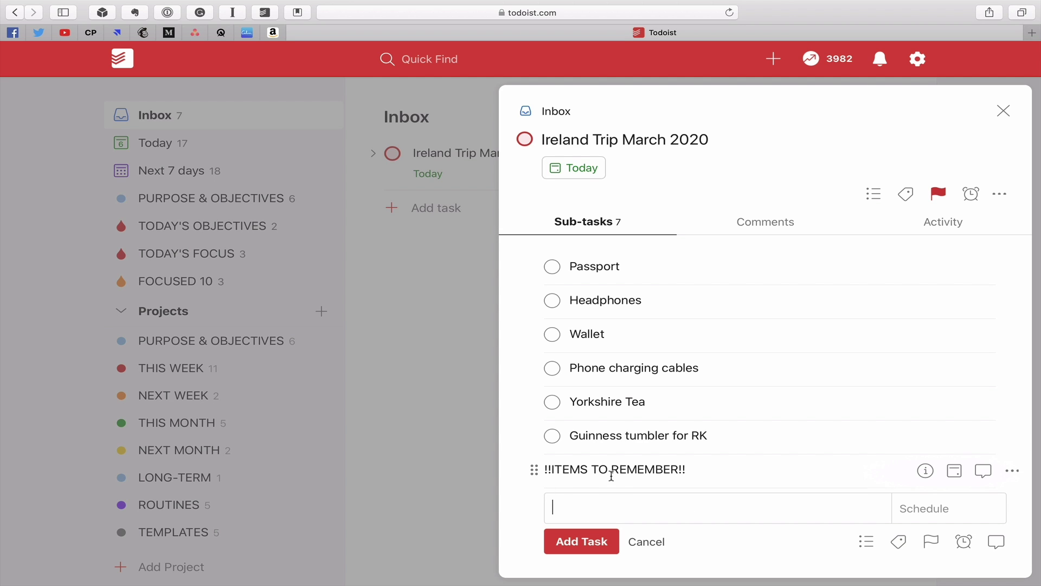
Step: Rename the new header sub-task as "* ITEMS TO REMEMBER", without exclamation marks, and close its details
left_click(926, 469)
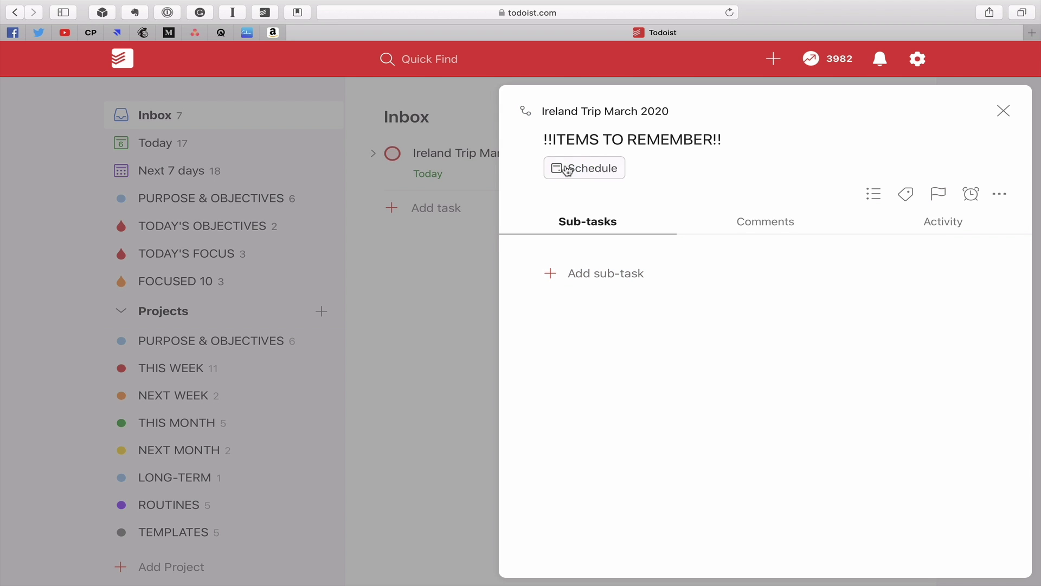
left_click(570, 140)
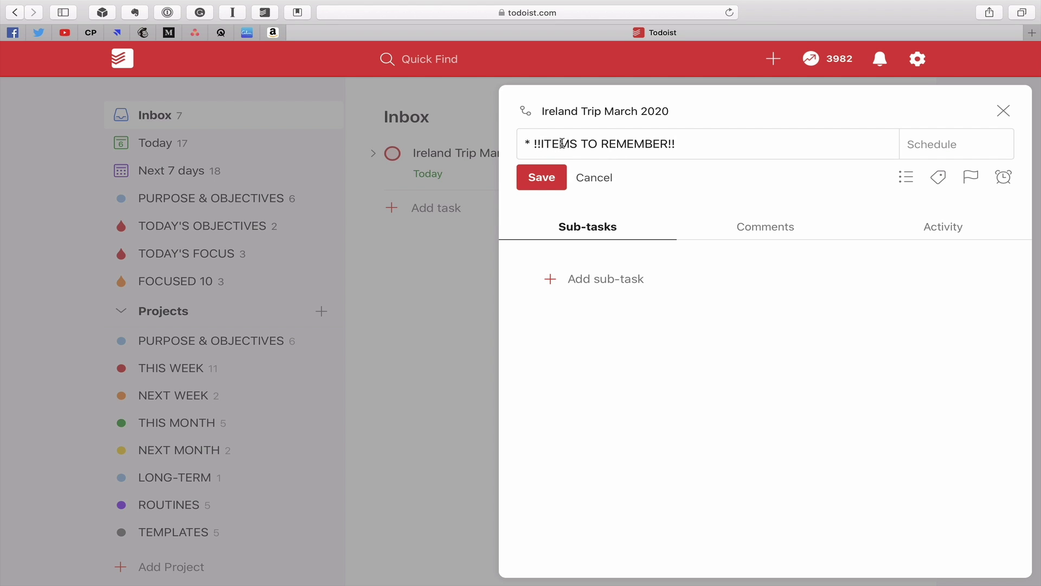
key("BackSpace")
key("BackSpace")
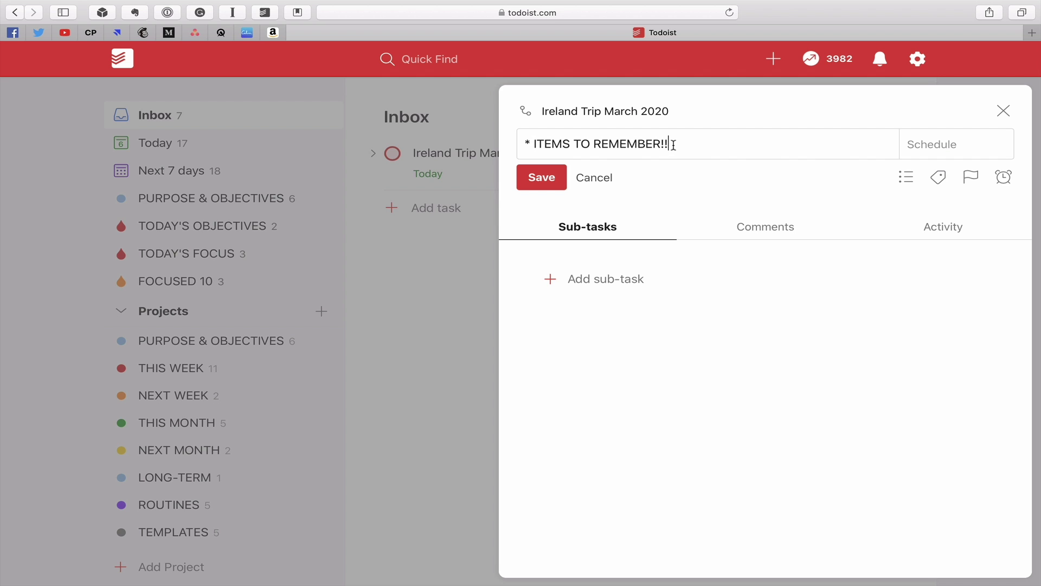
key("BackSpace")
key("BackSpace")
left_click(543, 179)
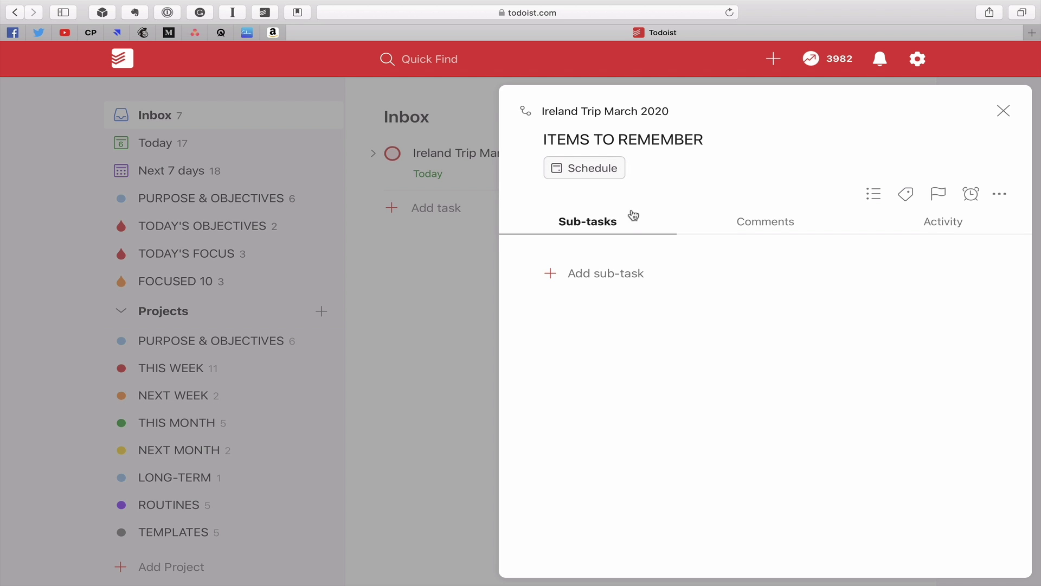
left_click(1004, 110)
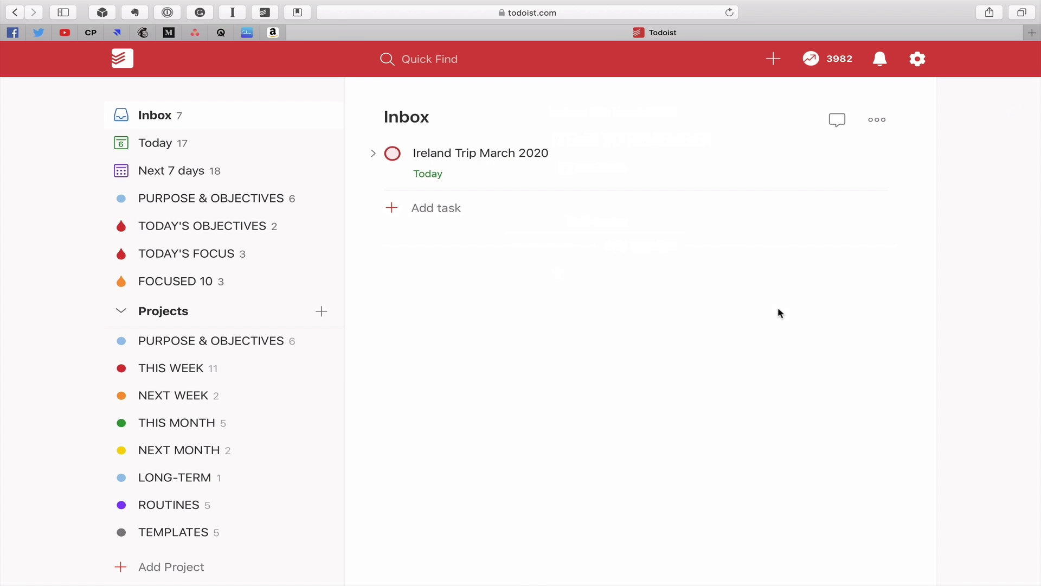
Step: Expand the Ireland Trip March 2020 task and move the ITEMS TO REMEMBER header above Passport, as its first sub-task
left_click(373, 154)
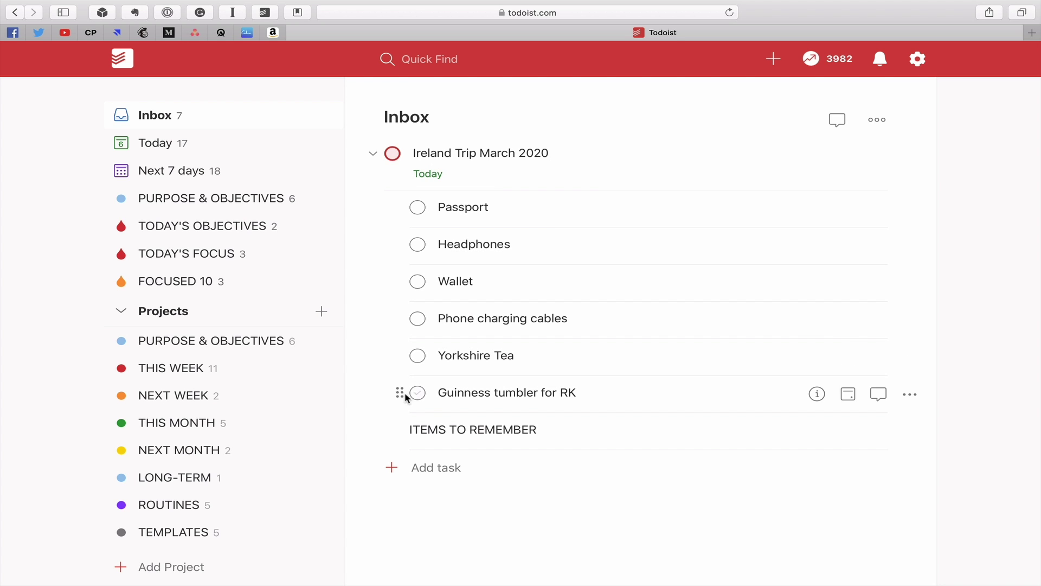
left_click_drag(400, 425, 389, 232)
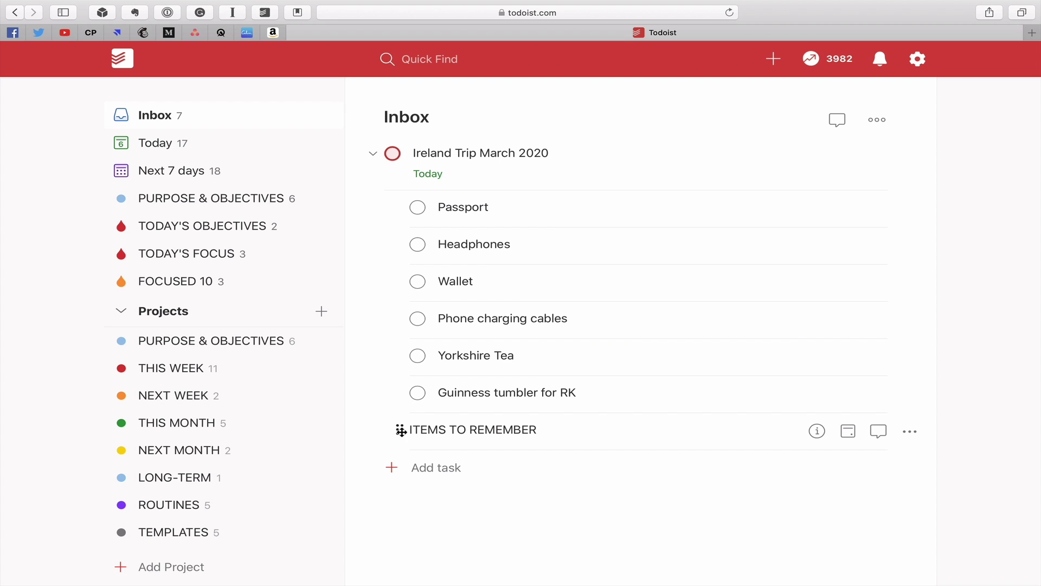
left_click_drag(401, 430, 400, 208)
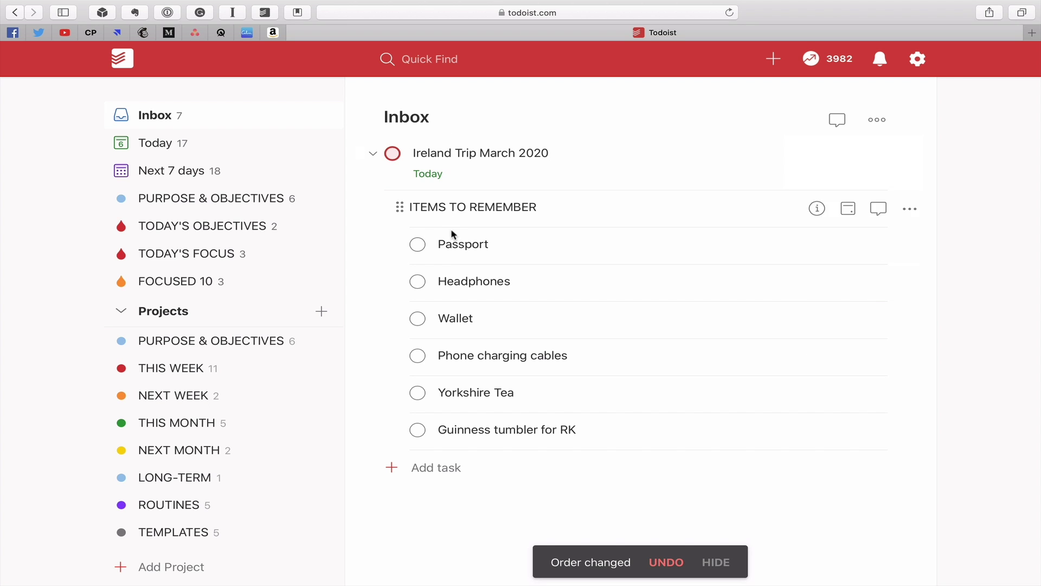
Step: Add an uncheckable header task "* SHOPPING LIST" at the end of the Inbox list, below Guinness tumbler
left_click(448, 467)
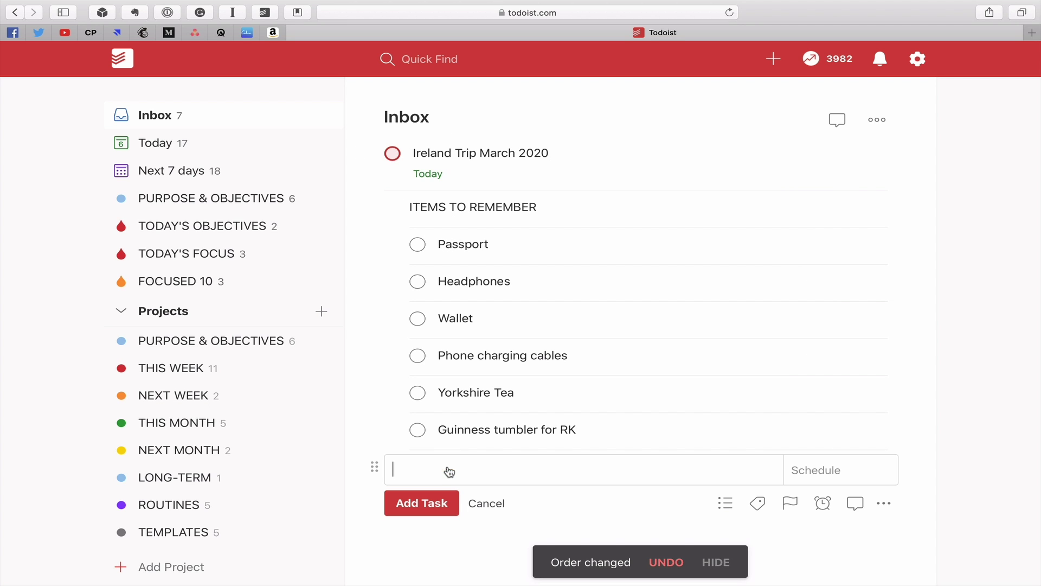
type("SHOPPING LSIT")
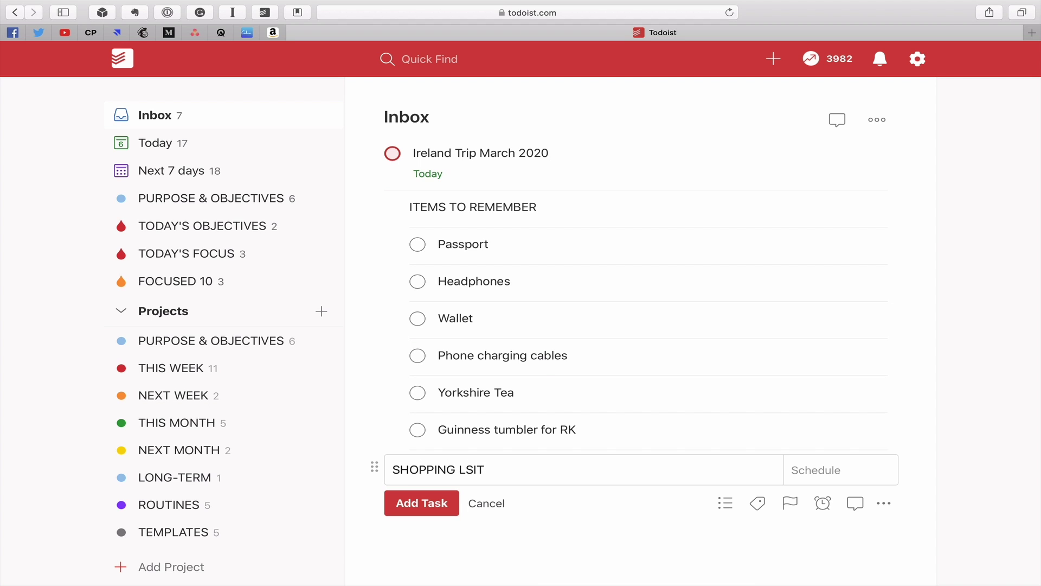
key("BackSpace")
key("BackSpace")
key("BackSpace")
type("!!")
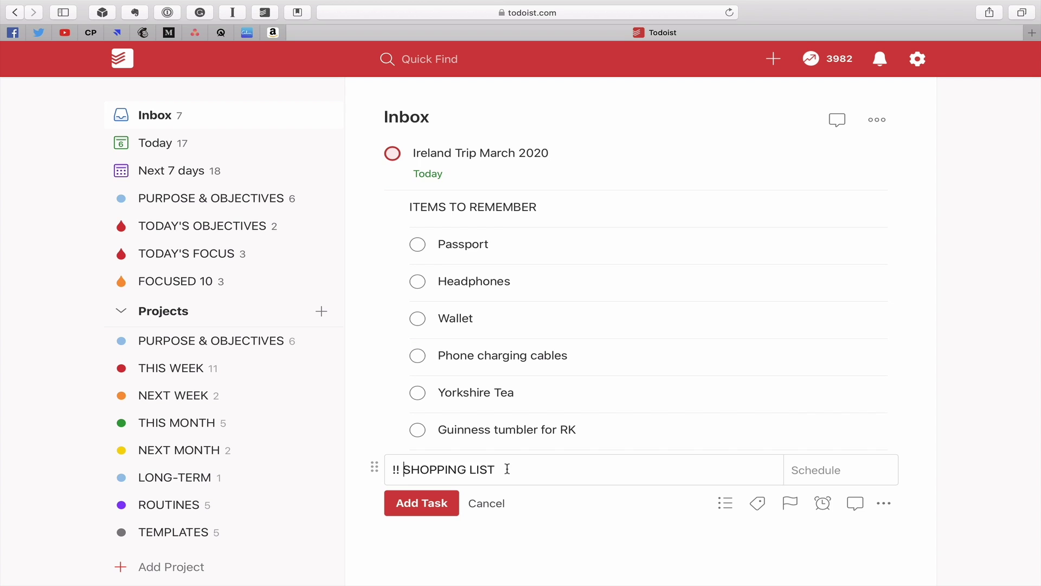
key("BackSpace")
key("BackSpace")
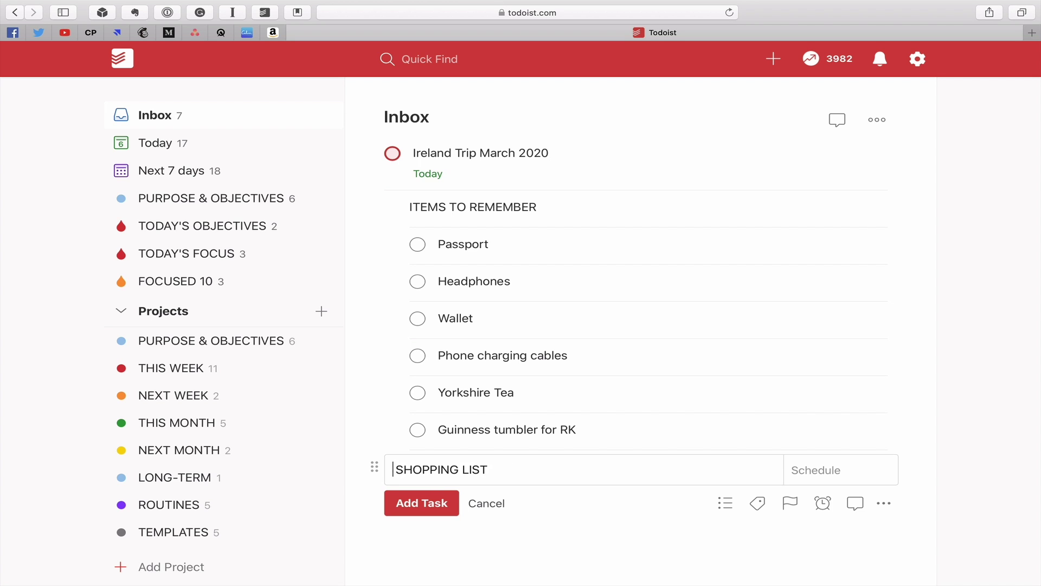
key("Delete")
type("*")
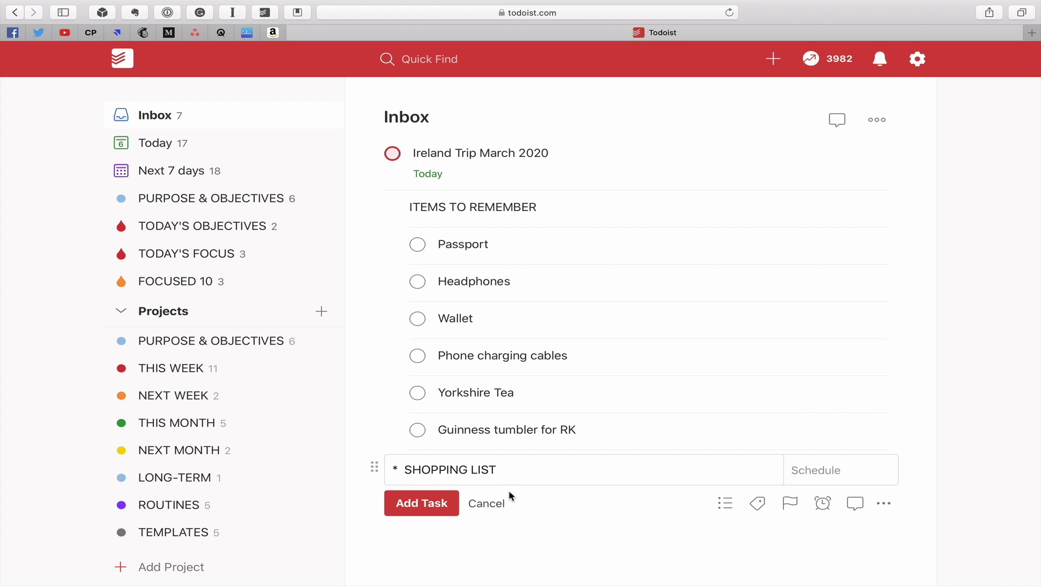
left_click(435, 507)
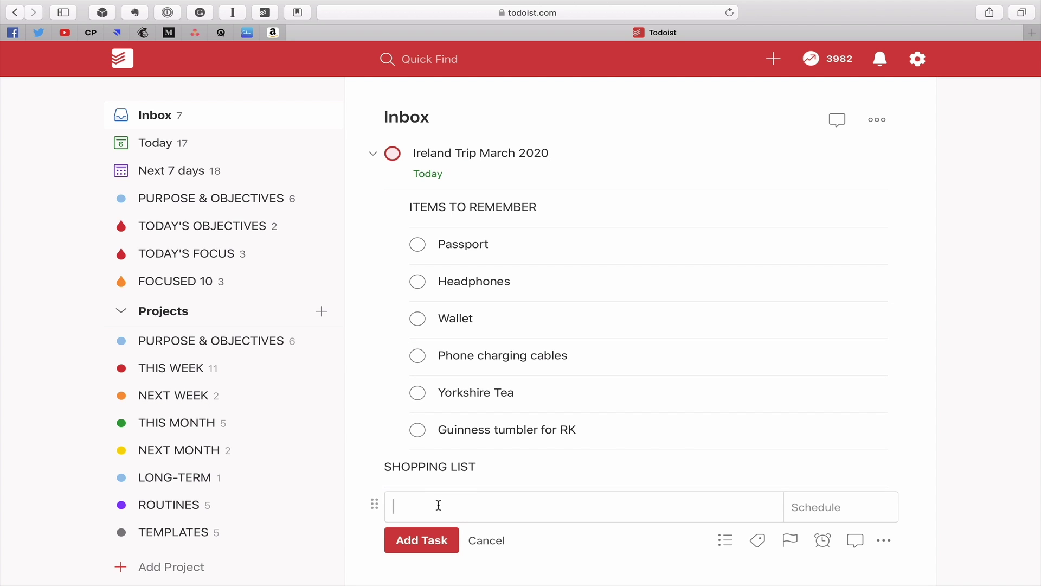
left_click(484, 540)
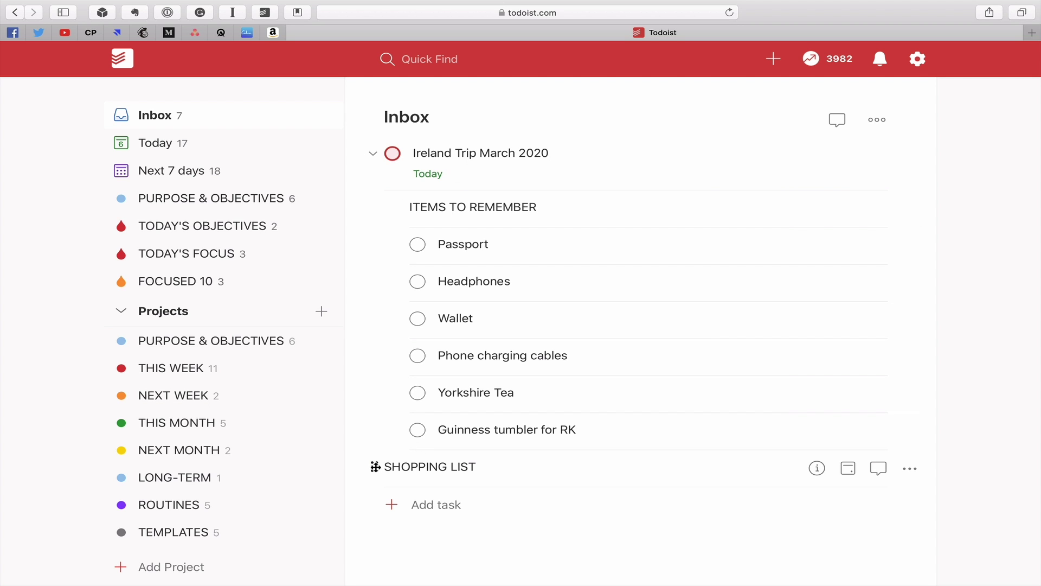
Step: Indent SHOPPING LIST to make it the last sub-task of Ireland Trip March 2020 and open the trip task's details
mouse_move(374, 466)
left_mouse_down()
mouse_move(398, 472)
mouse_move(374, 464)
left_mouse_up()
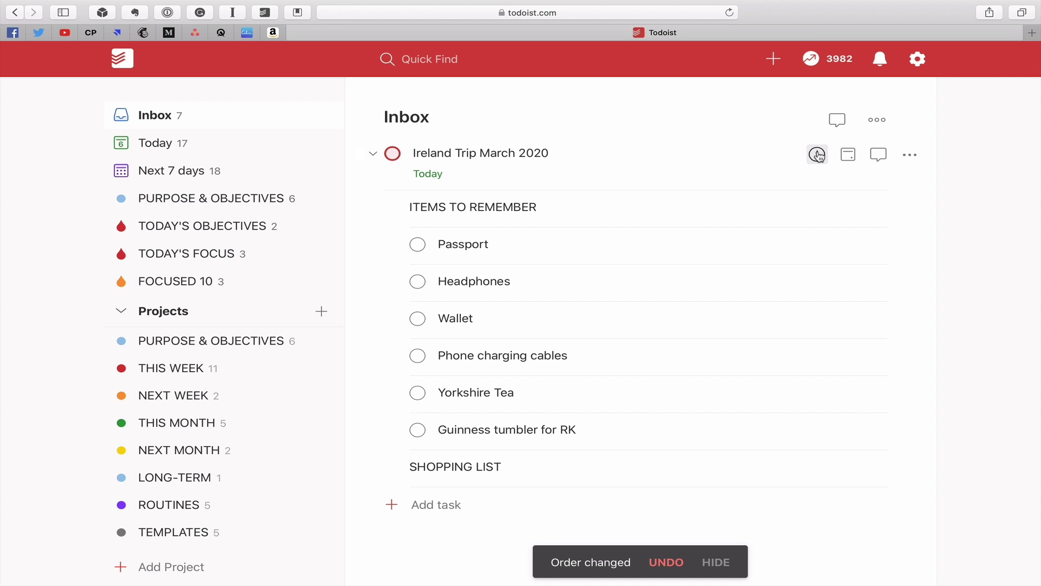
left_click(818, 155)
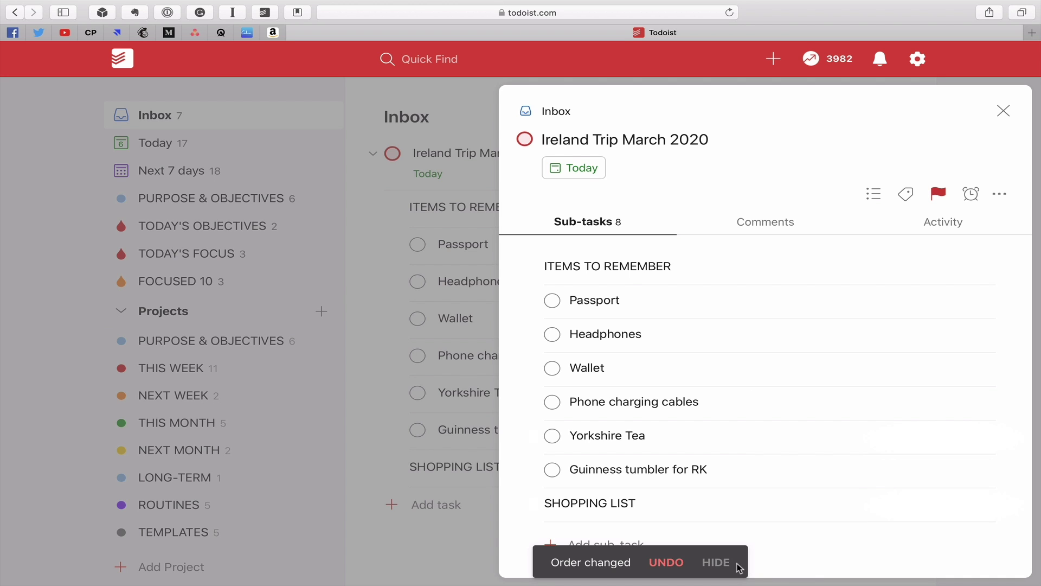
left_click(716, 563)
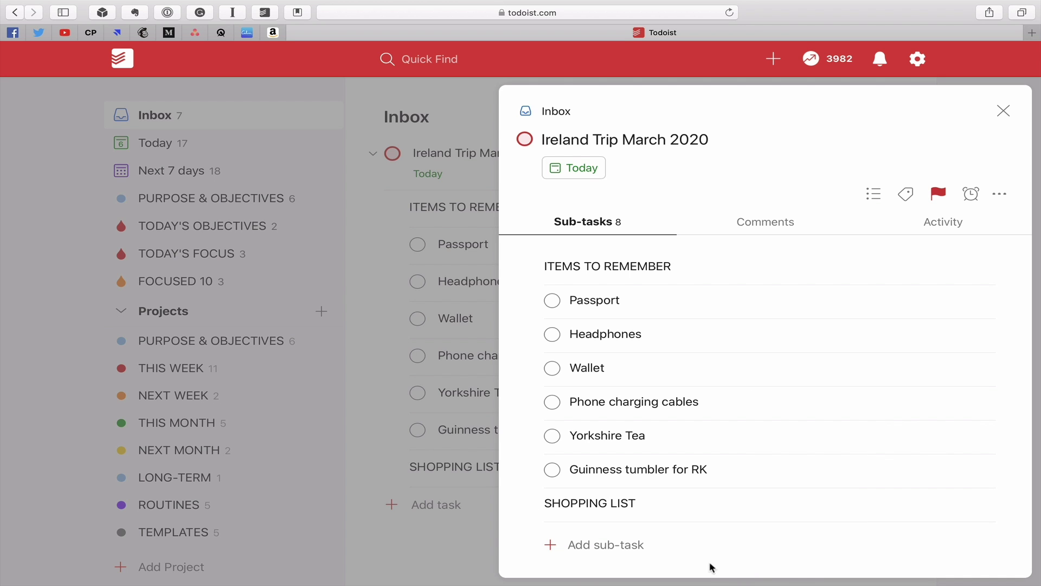
Step: Add the sub-tasks "Yorkshire Tea" and "Guinness Tumbler for RK" beneath the SHOPPING LIST header of the Ireland trip
left_click(615, 545)
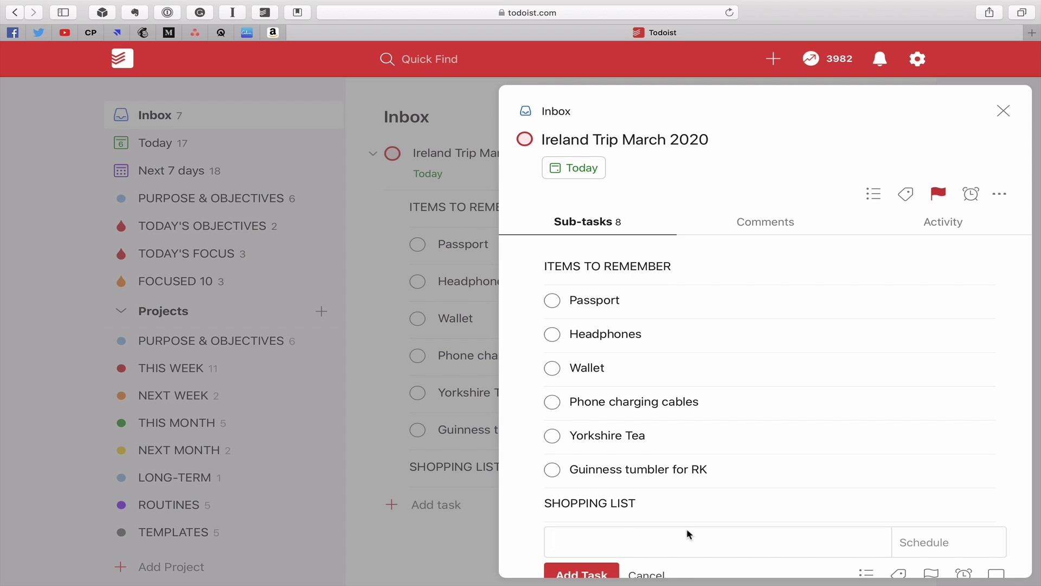
type("Yorkshire Tea")
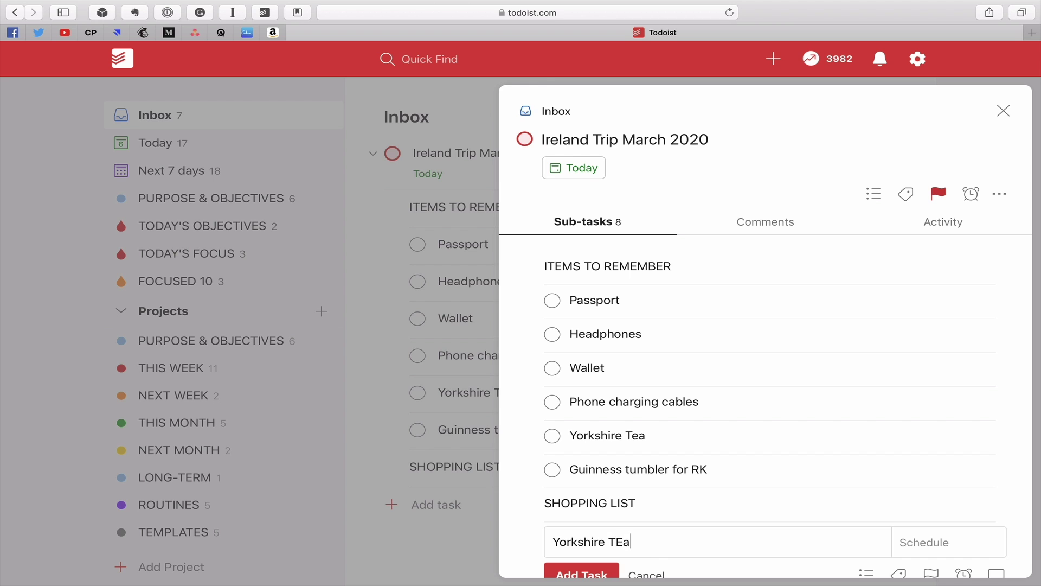
key("BackSpace")
key("BackSpace")
key("Return")
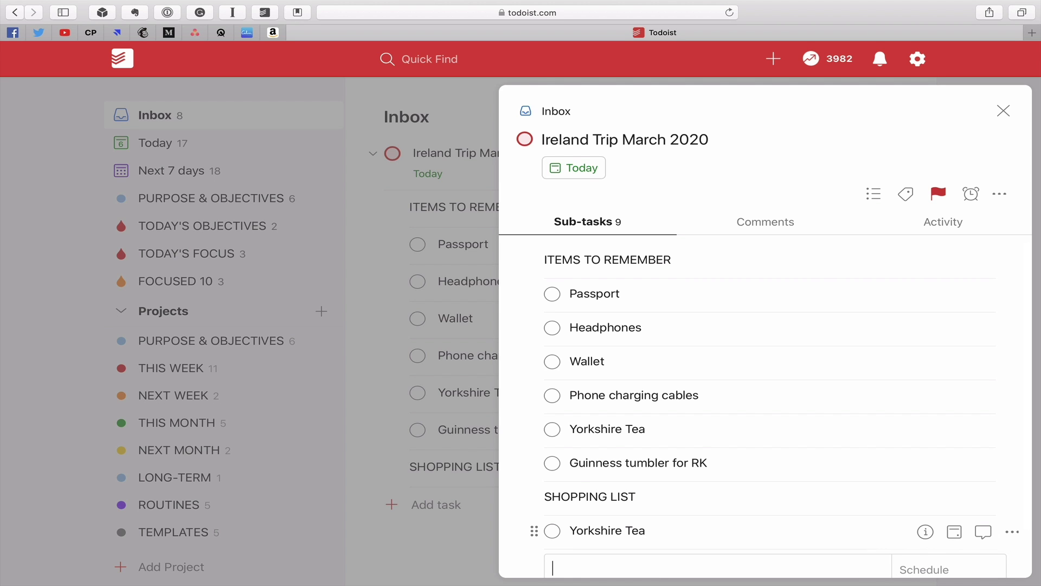
type("Guinness Tumbler for RK")
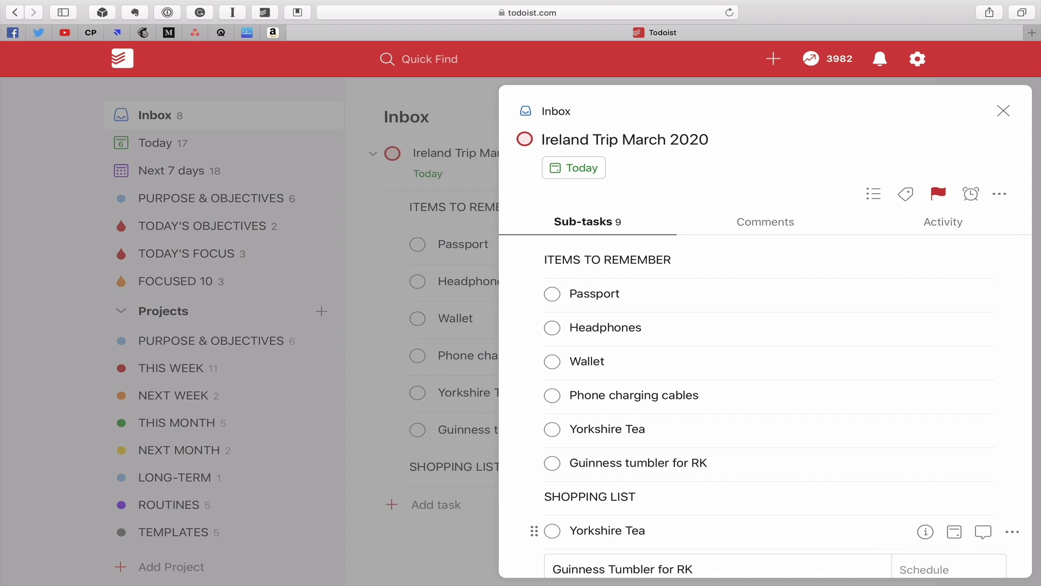
key("Return")
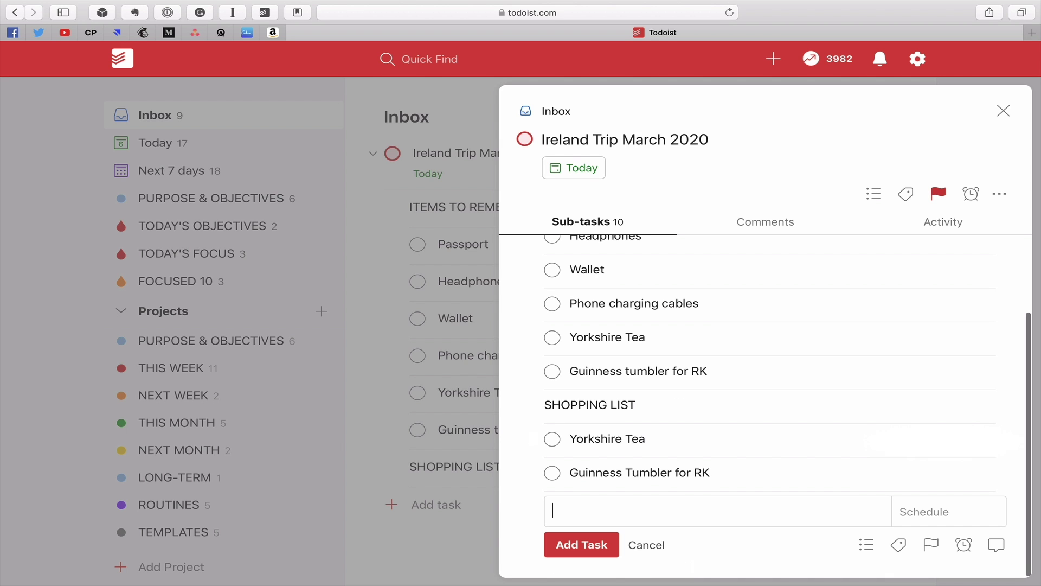
left_click(653, 551)
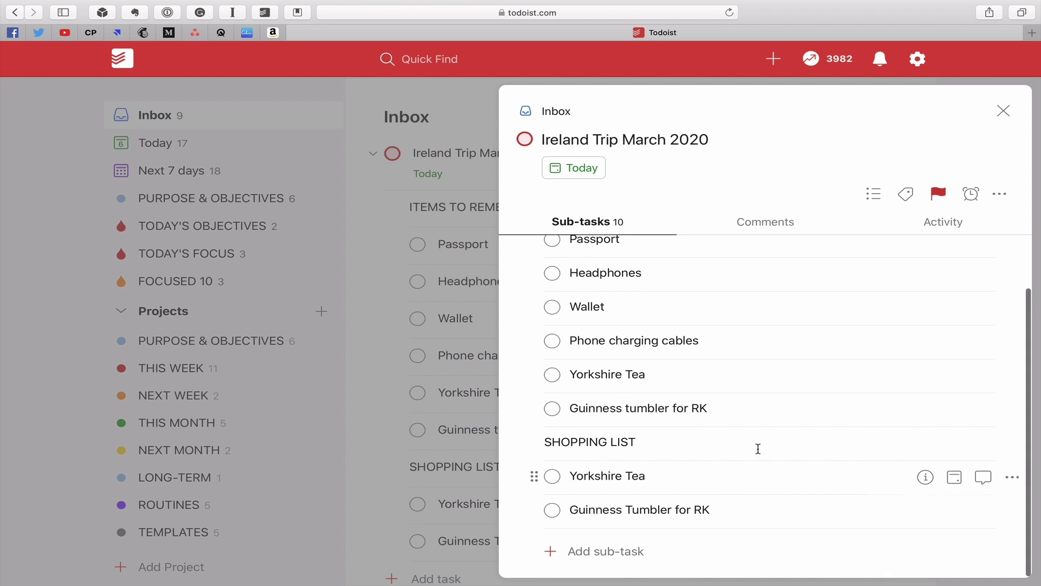
Step: Move Ireland Trip March 2020 to the THIS WEEK project with No Section and close its details
scroll(746, 353, "up", 3)
scroll(747, 353, "up", 1)
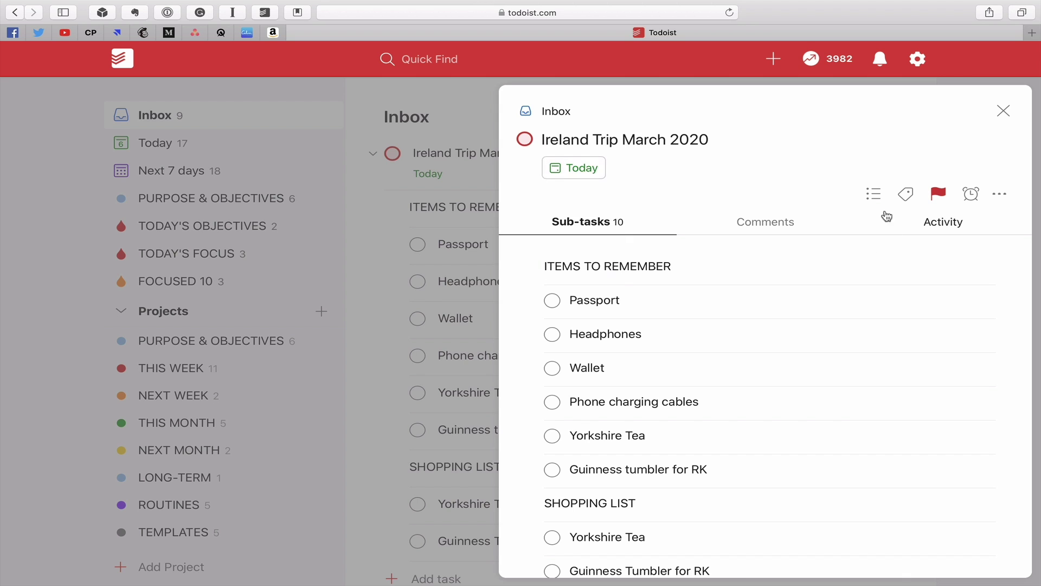
left_click(874, 195)
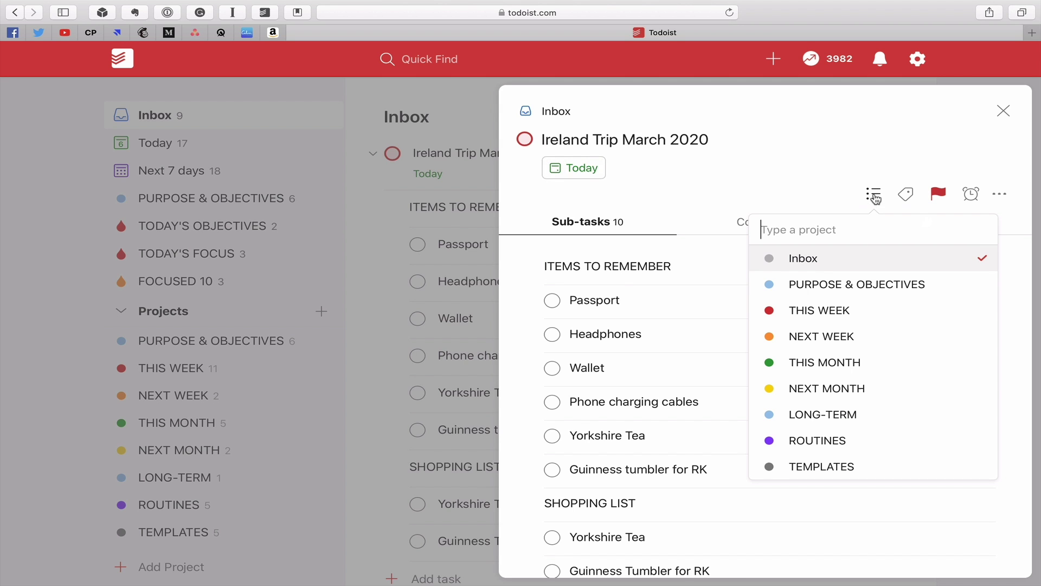
left_click(848, 311)
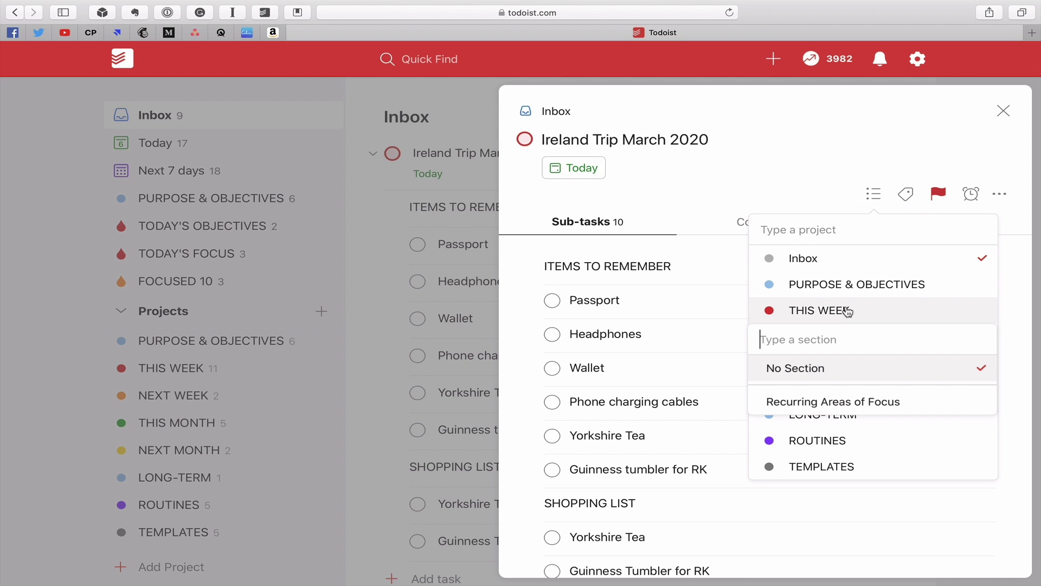
left_click(834, 369)
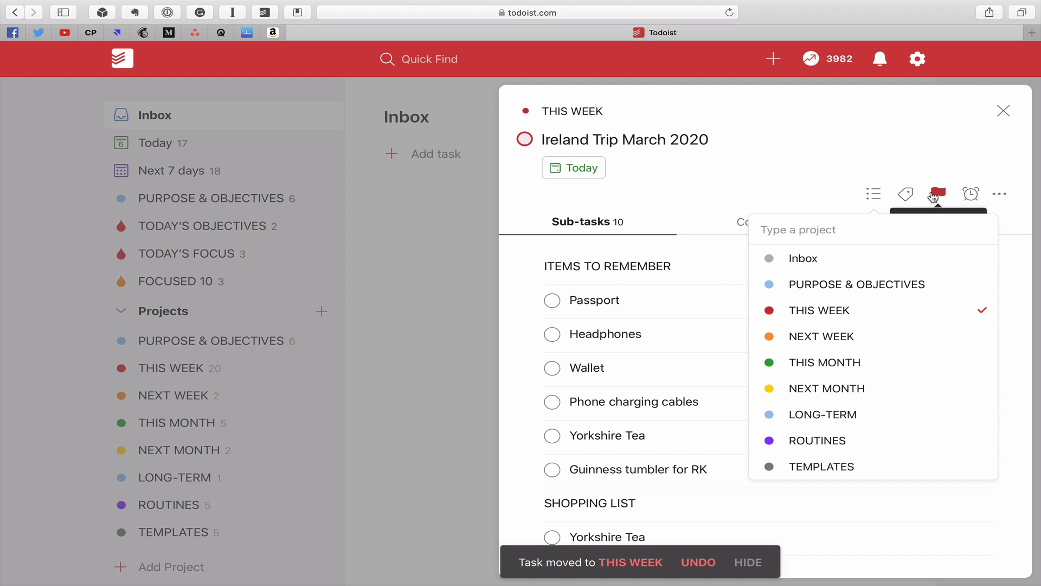
left_click(1004, 112)
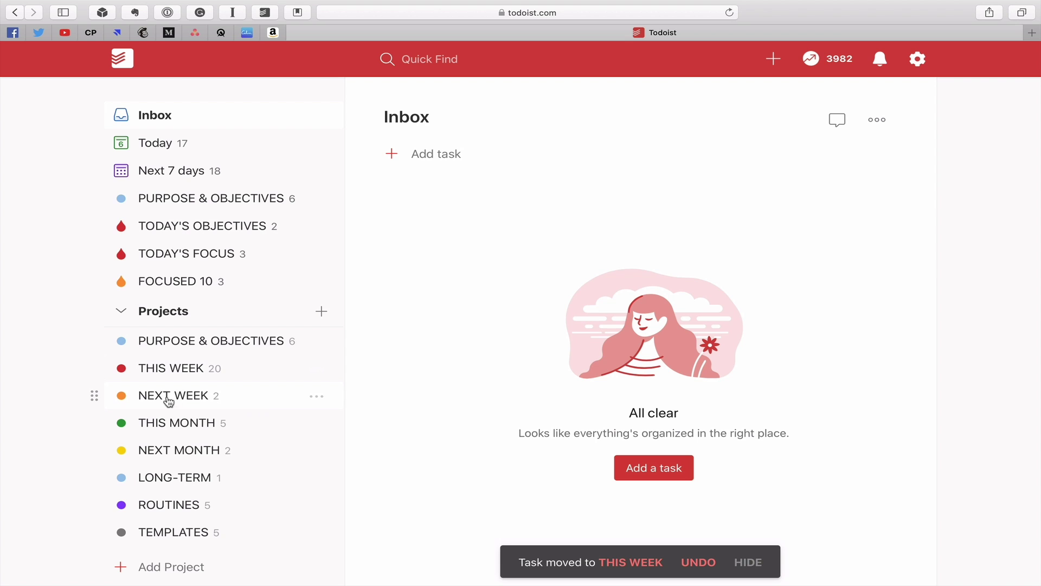
Step: Open the Today view and complete the tasks Do morning routine and Do my Focused 10
left_click(157, 143)
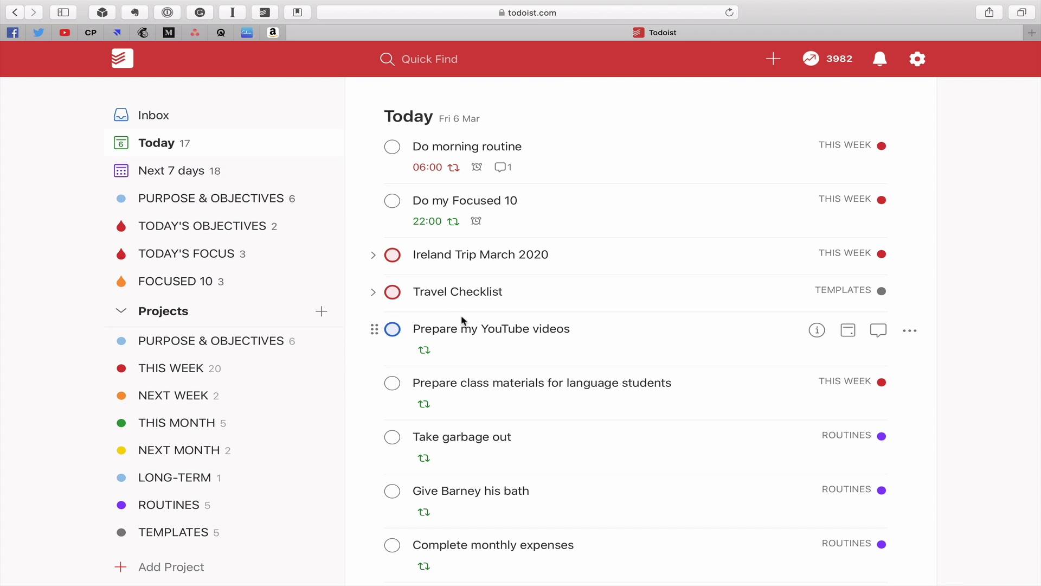
left_click(392, 147)
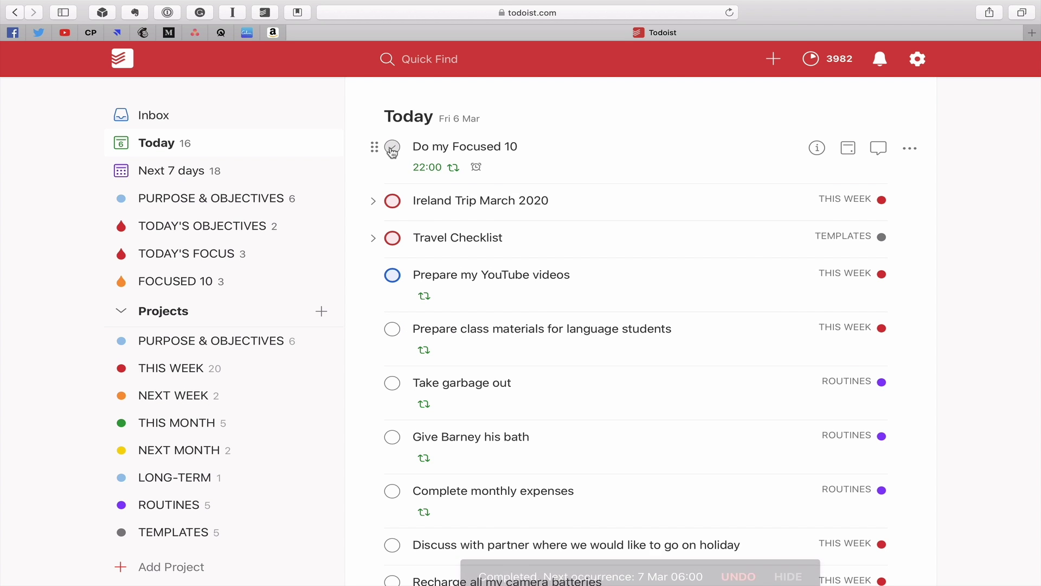
left_click(392, 150)
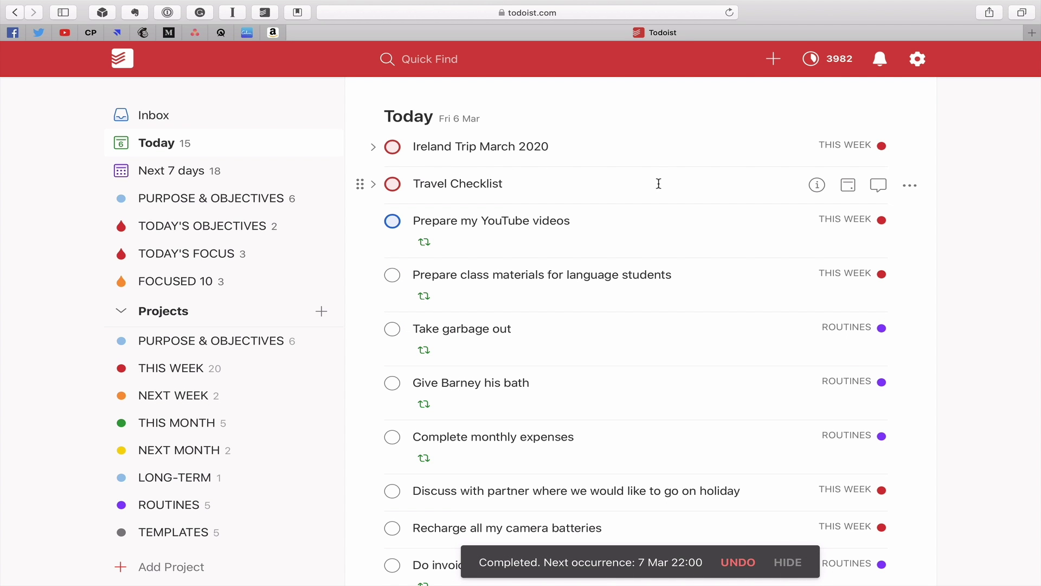
Step: Set the Travel Checklist task to No Date and close its details
left_click(817, 185)
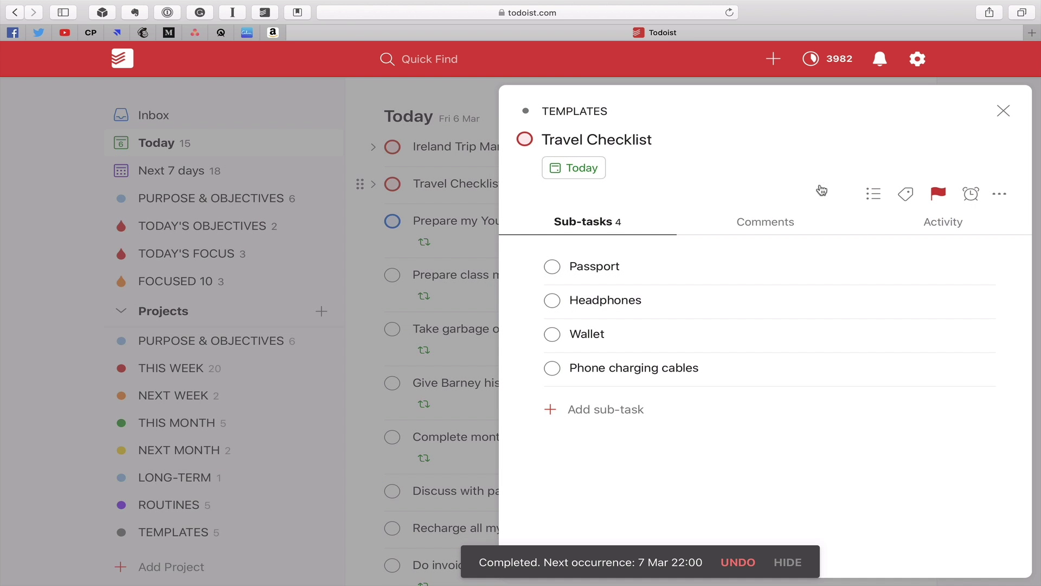
left_click(577, 167)
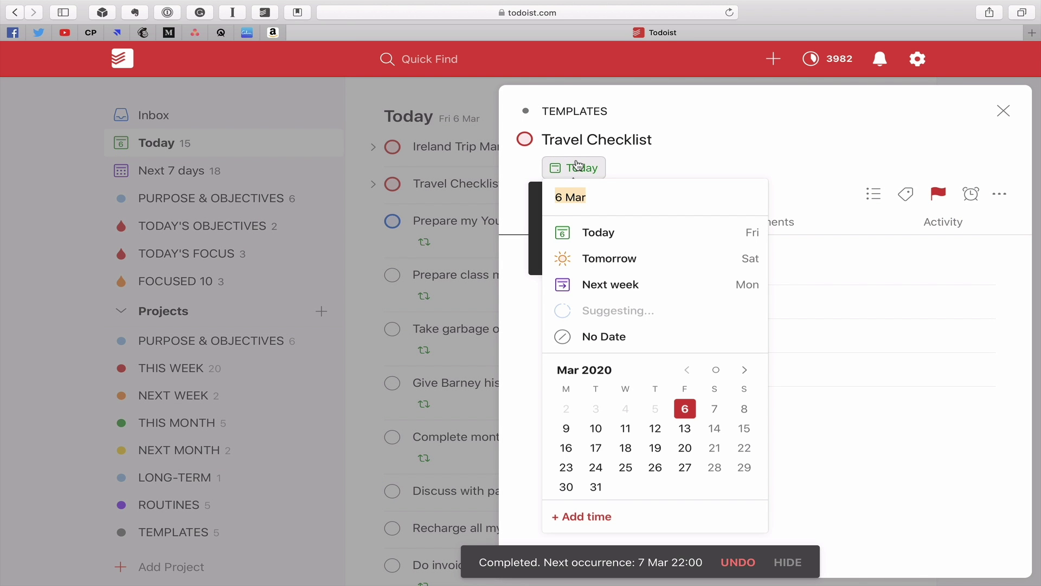
left_click(598, 341)
left_click(1002, 113)
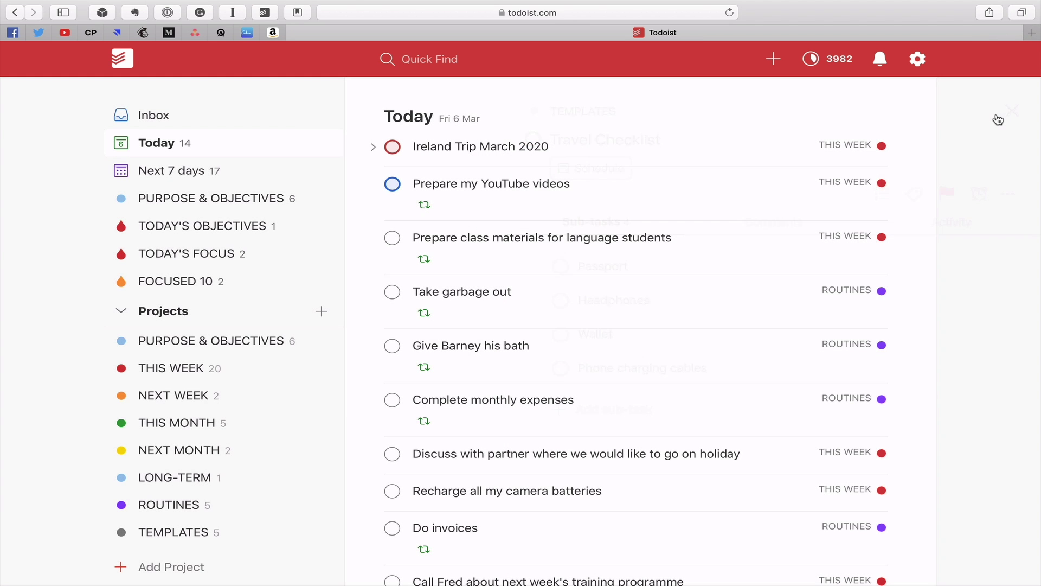
Step: Expand Ireland Trip March 2020 and complete its Passport, Headphones, Wallet and Phone charging cables sub-tasks
left_click(373, 148)
left_click(416, 220)
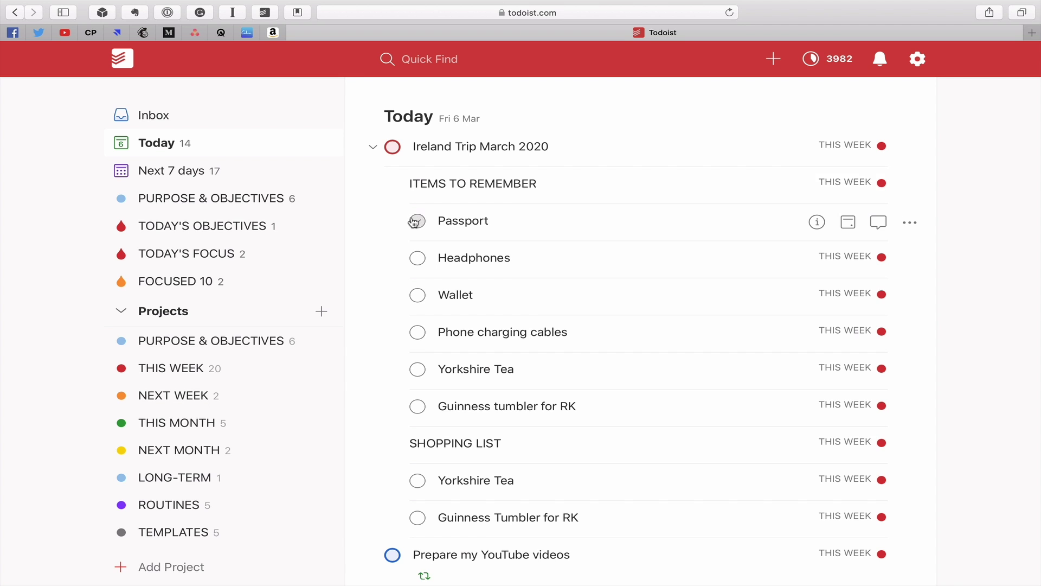
left_click(418, 259)
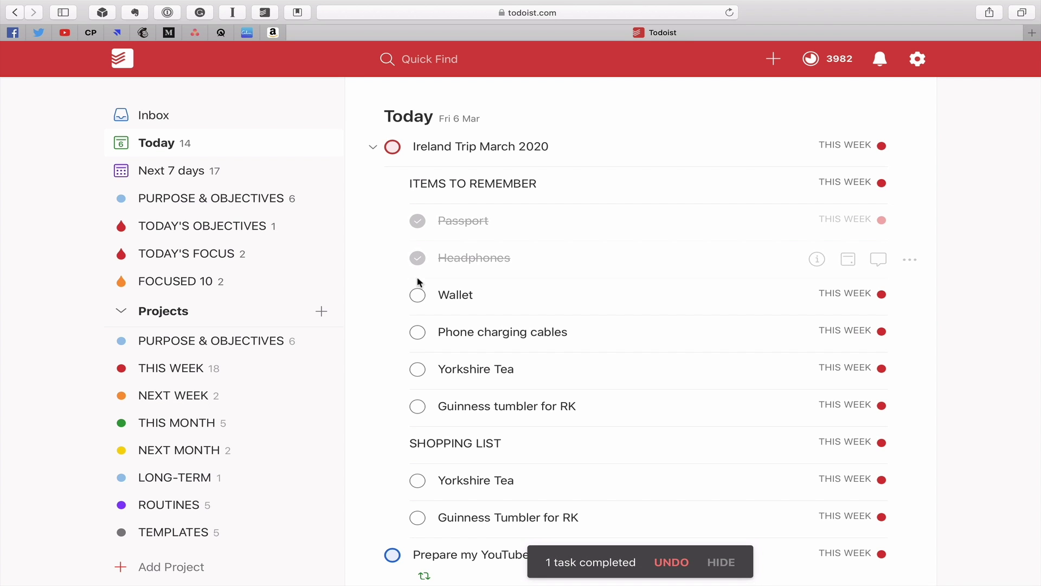
left_click(418, 296)
left_click(418, 332)
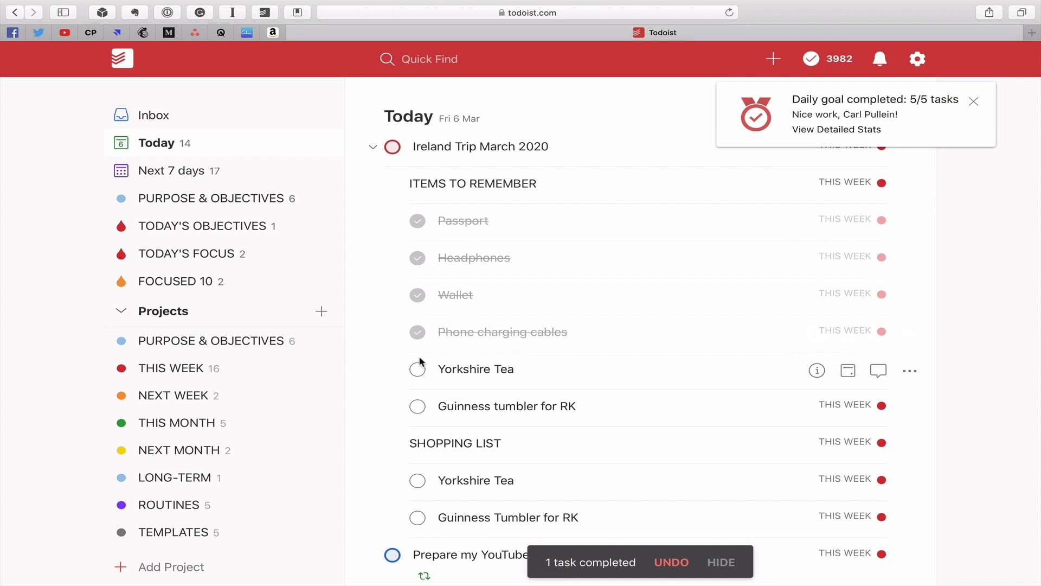
left_click(418, 371)
left_click(418, 371)
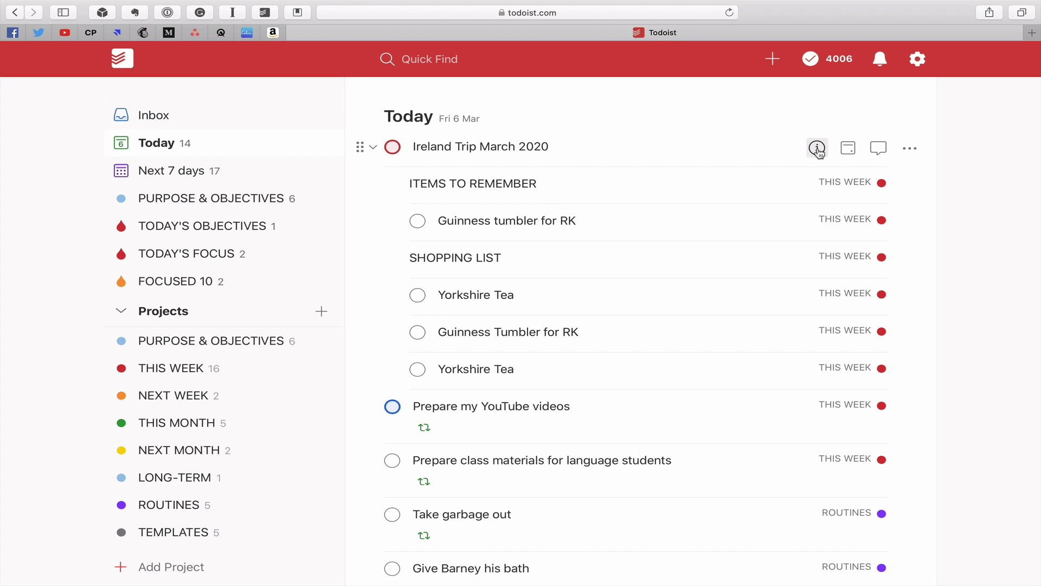
Step: In the Ireland trip's details, complete Guinness tumbler for RK under ITEMS TO REMEMBER and the first Yorkshire Tea under SHOPPING LIST
left_click(818, 148)
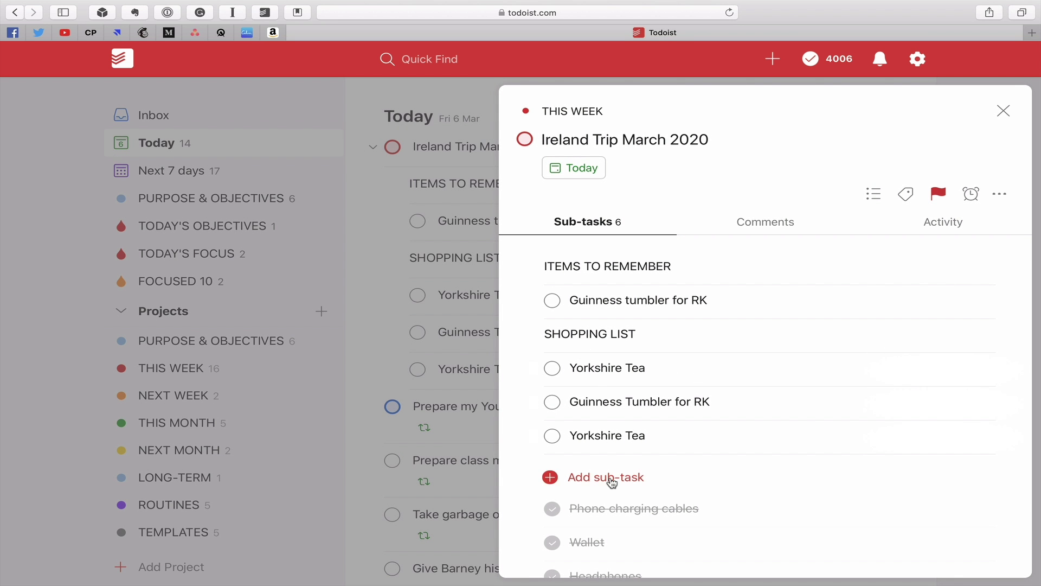
scroll(605, 502, "down", 1)
scroll(605, 505, "down", 2)
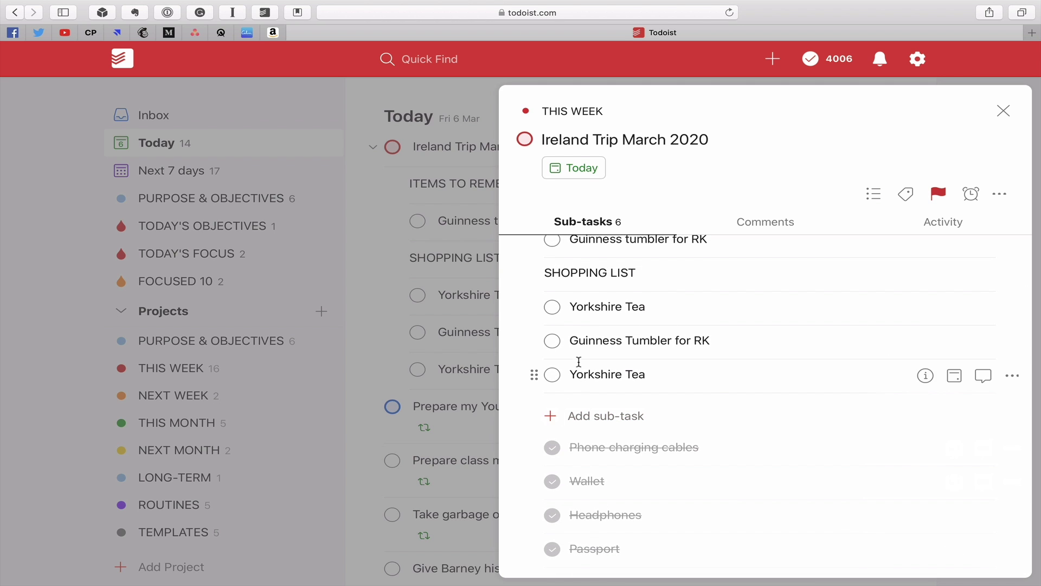
scroll(575, 337, "up", 2)
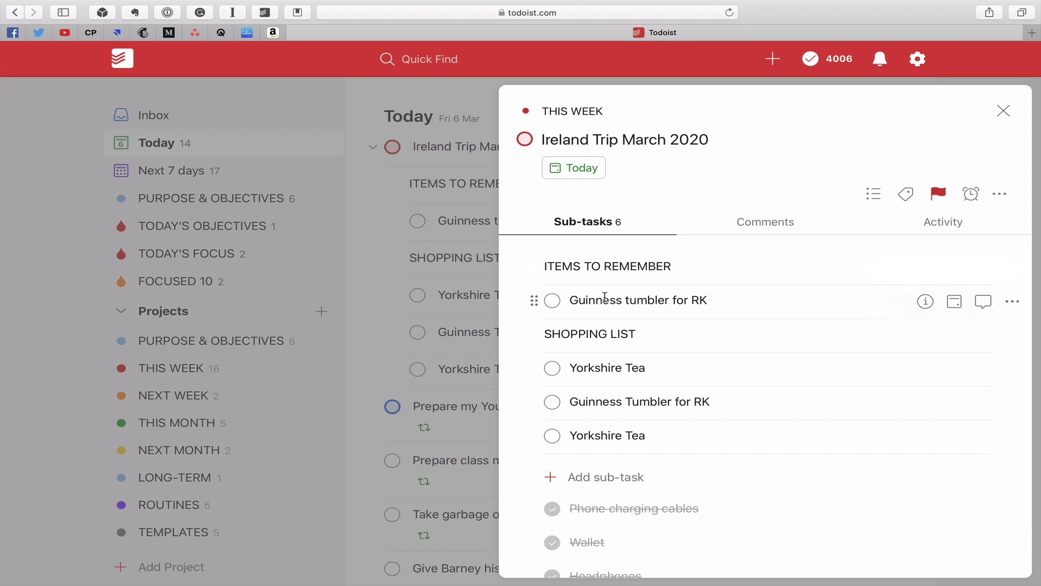
left_click(551, 301)
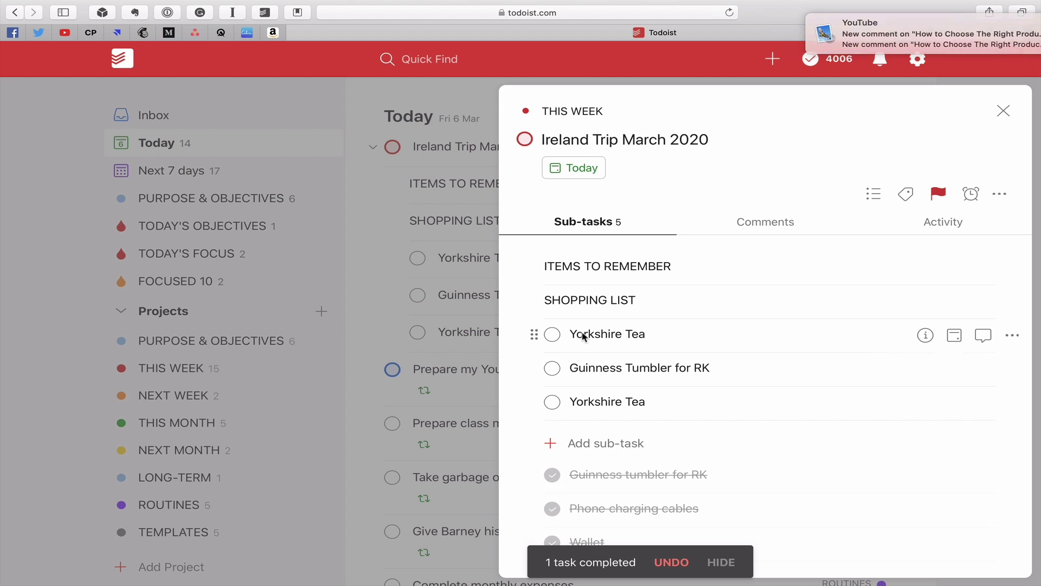
left_click(552, 334)
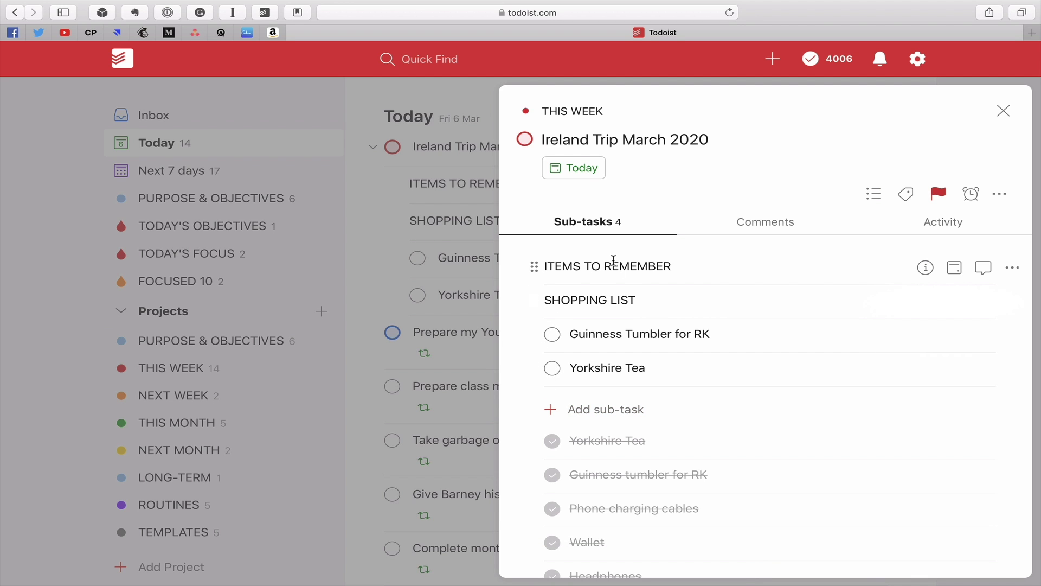
Step: Delete the ITEMS TO REMEMBER header from the Ireland trip and look over its remaining and completed sub-tasks
left_click(1012, 270)
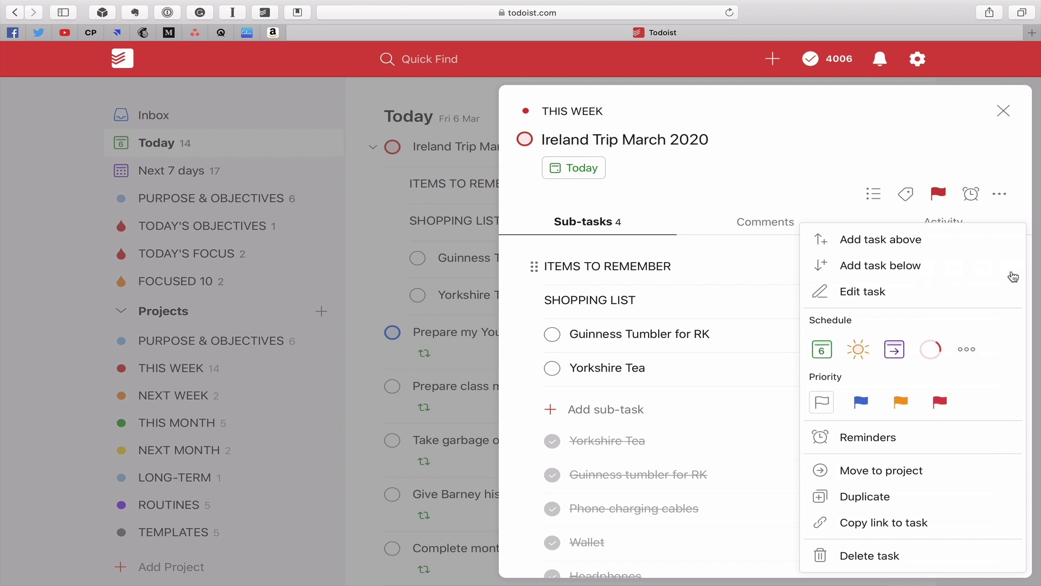
left_click(871, 558)
left_click(650, 230)
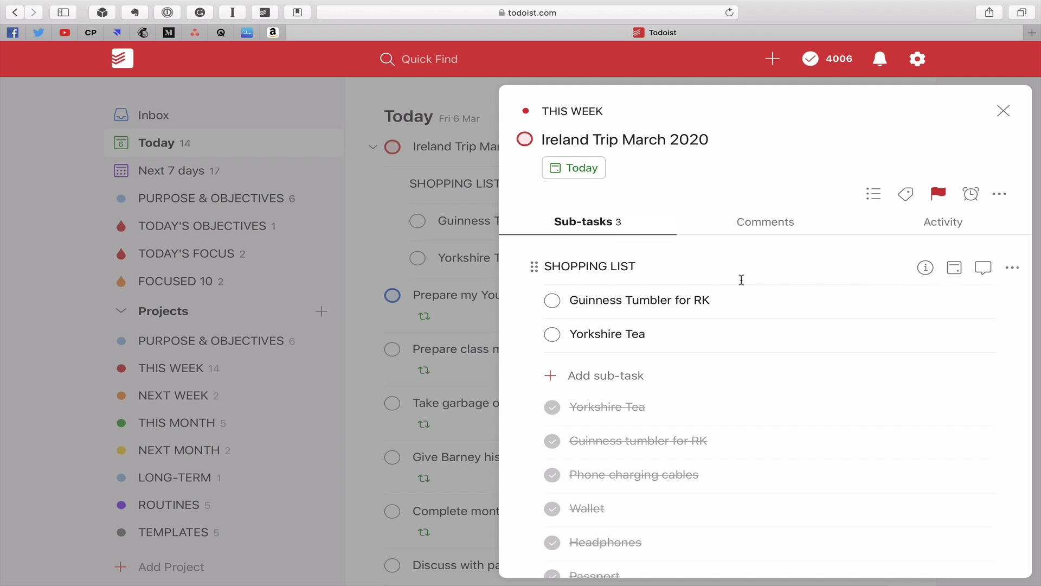
scroll(741, 280, "down", 2)
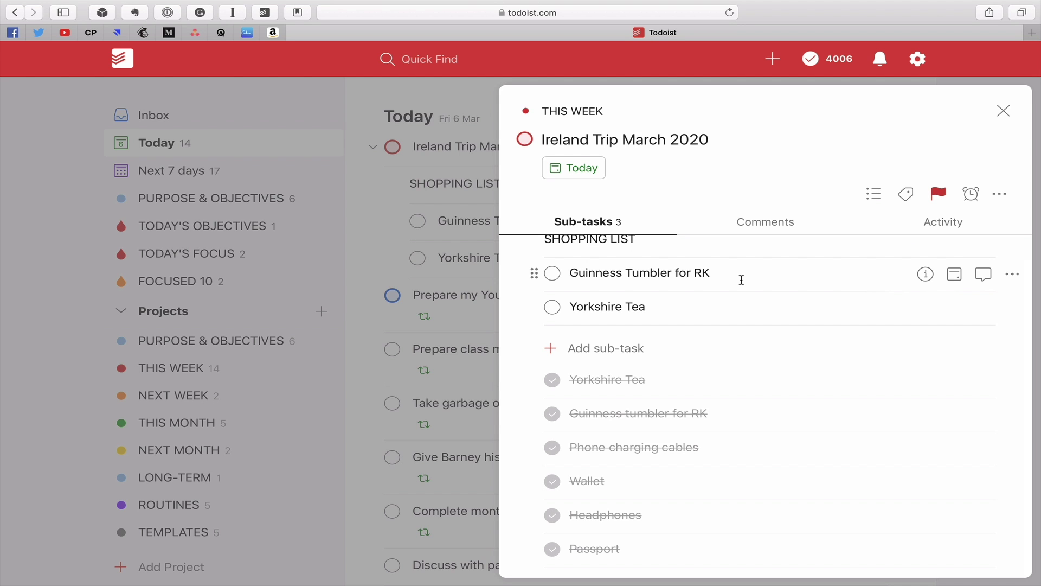
scroll(742, 280, "up", 2)
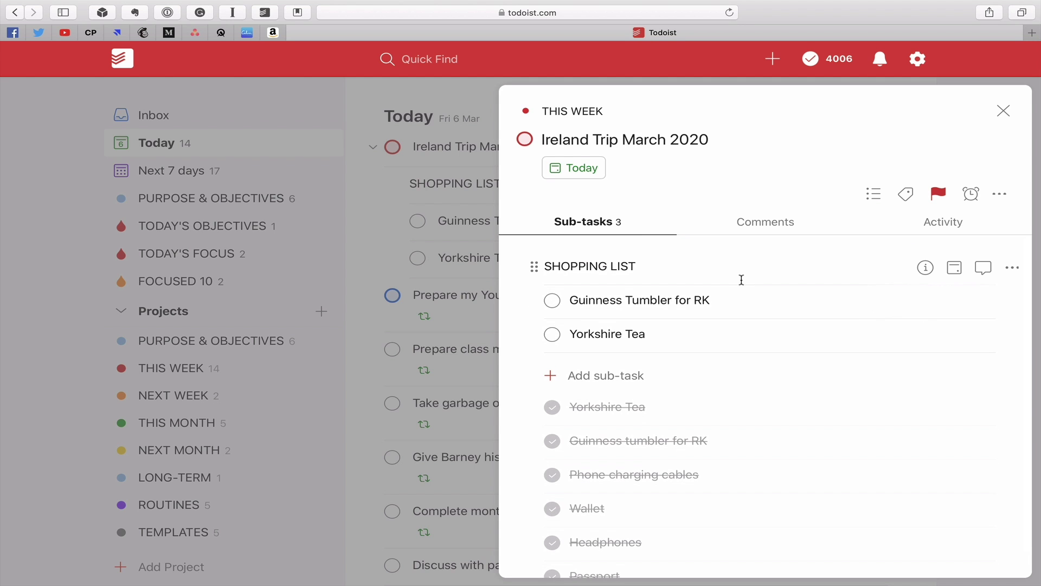